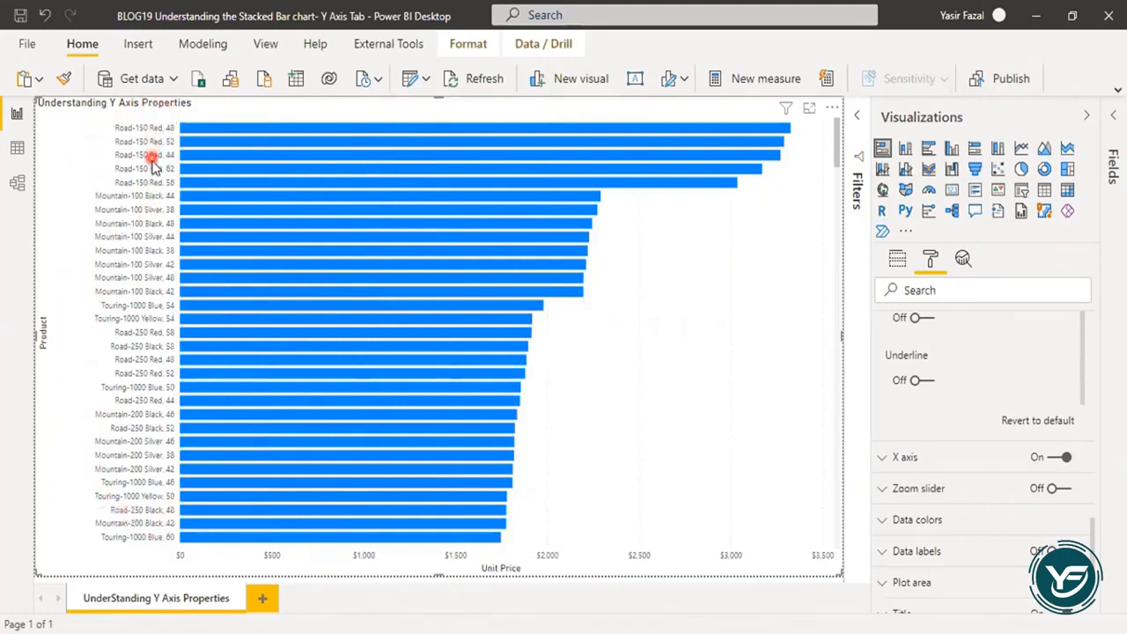
Look through the product labels along the Y axis of the stacked bar chart, from the first product to the last.
scroll(150, 171, "down", 5)
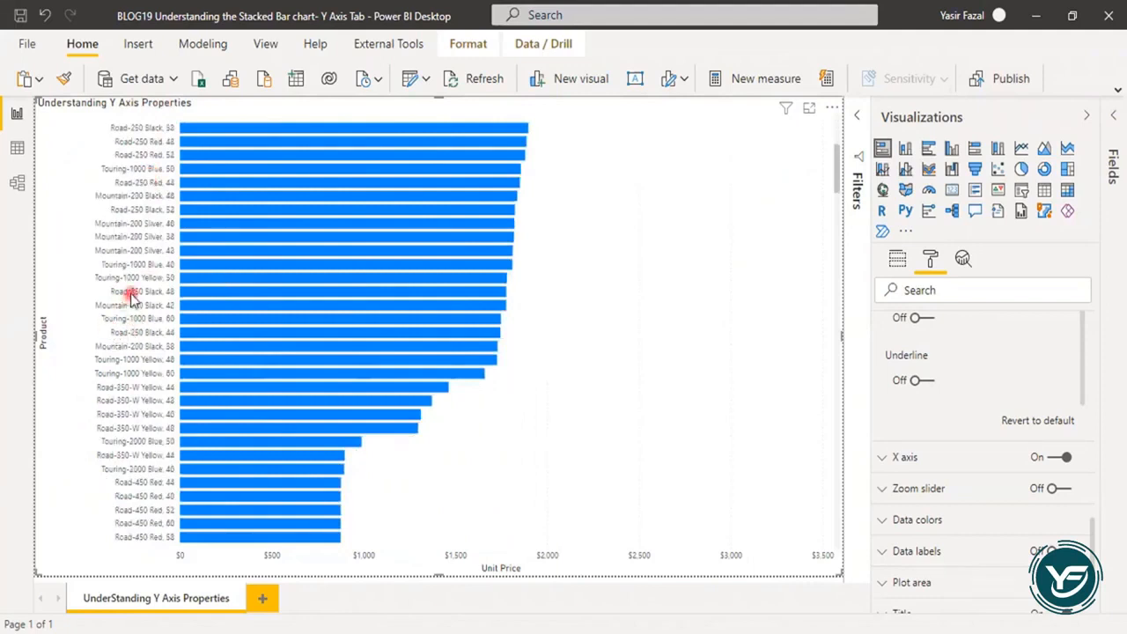
scroll(132, 292, "up", 5)
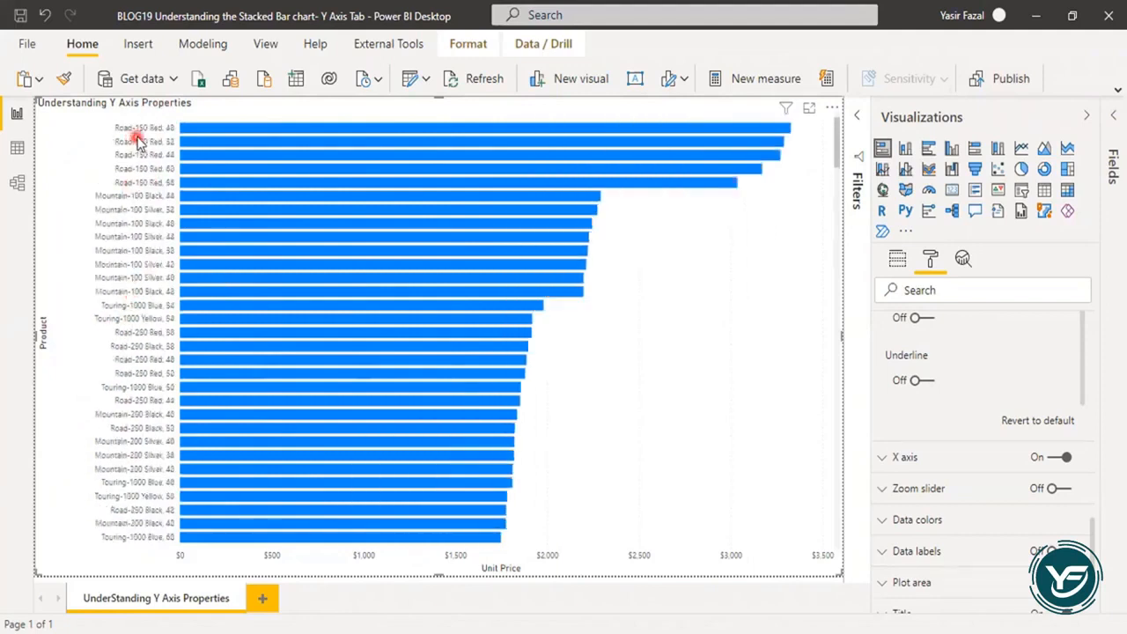
scroll(145, 299, "down", 10)
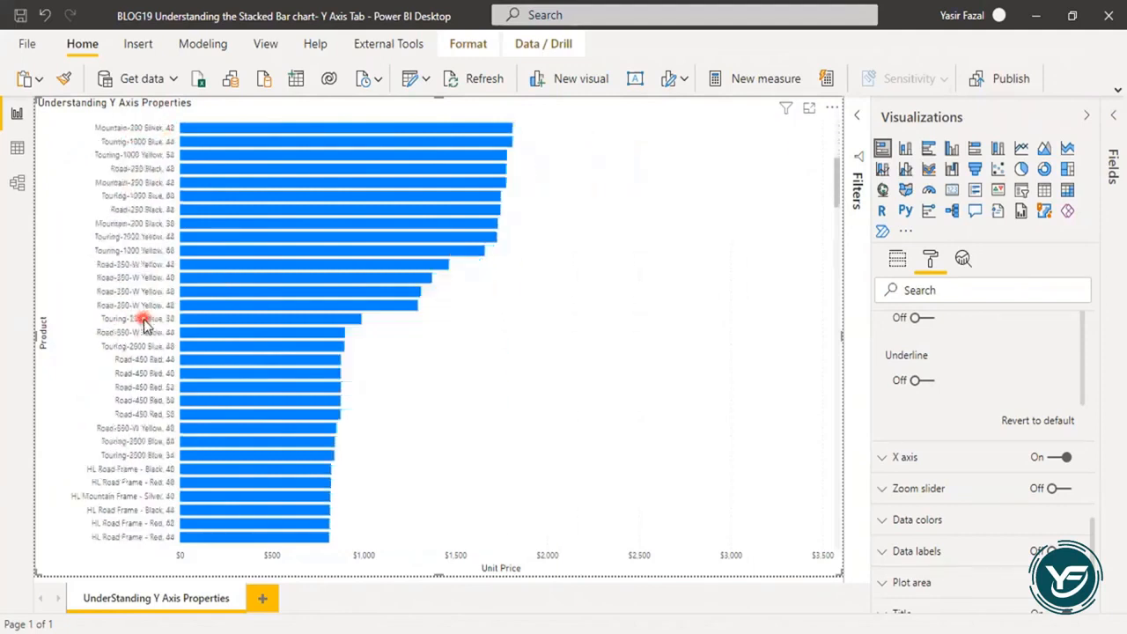
scroll(145, 324, "down", 5)
scroll(145, 322, "down", 15)
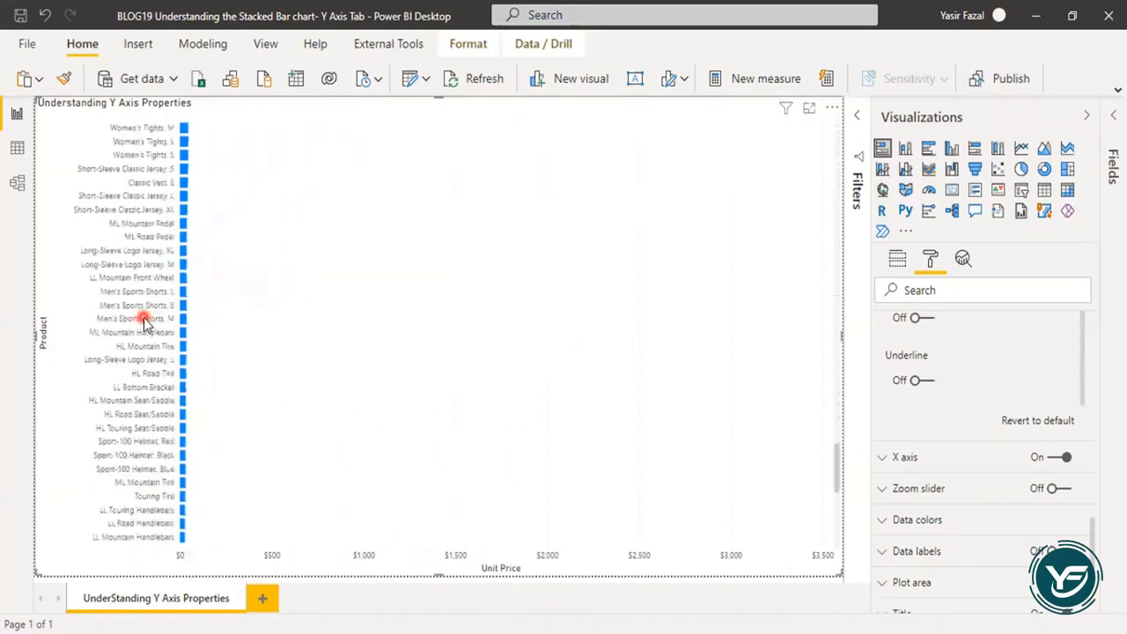
scroll(146, 324, "up", 1)
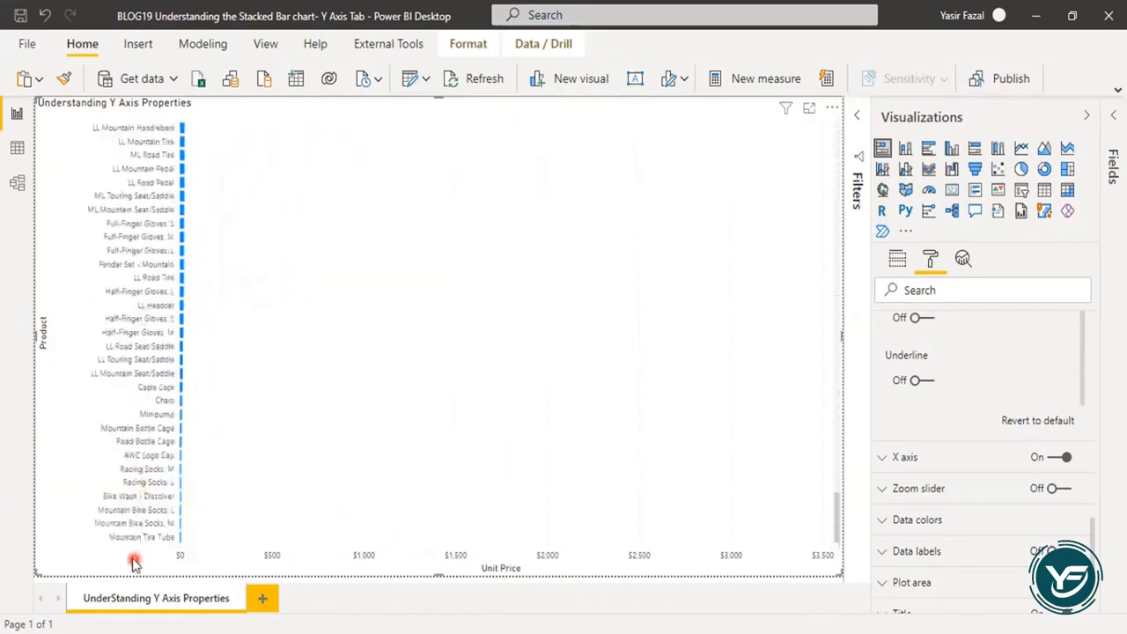
scroll(152, 424, "up", 3)
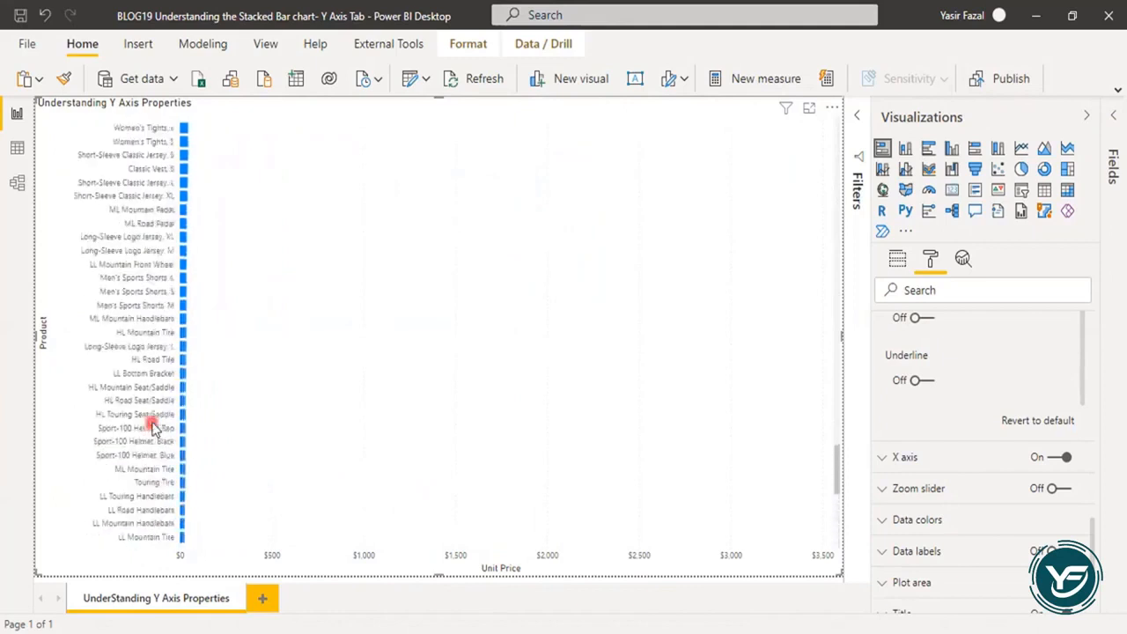
scroll(152, 424, "up", 10)
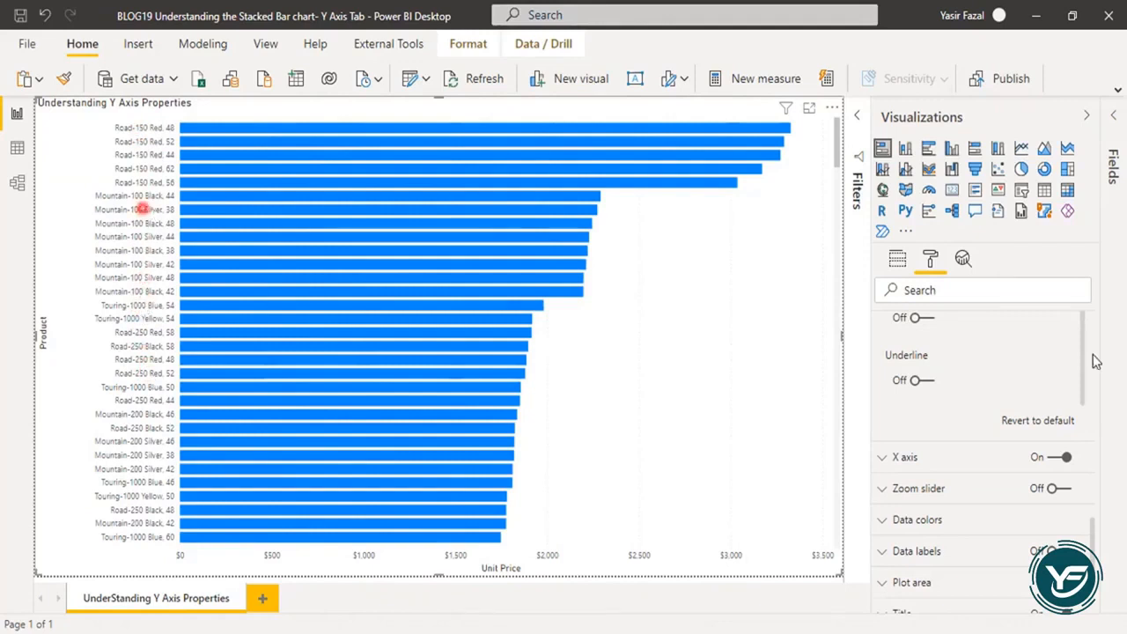
Collapse the chart's Y axis format settings, and turn the Y axis off and back on.
scroll(1085, 349, "up", 2)
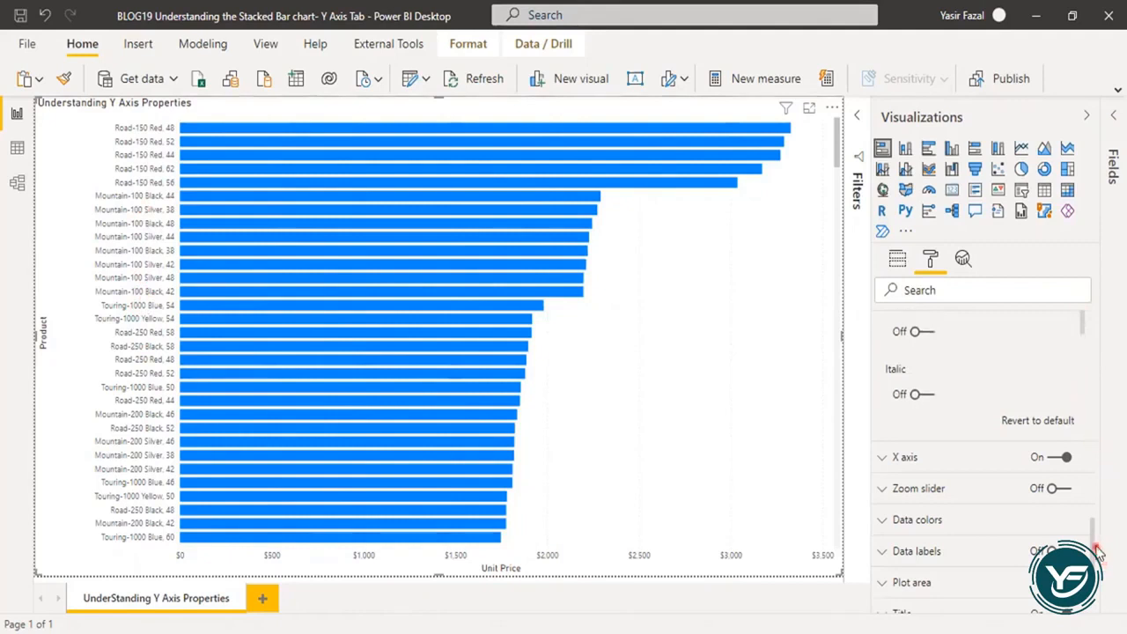
left_click_drag(1093, 539, 1097, 312)
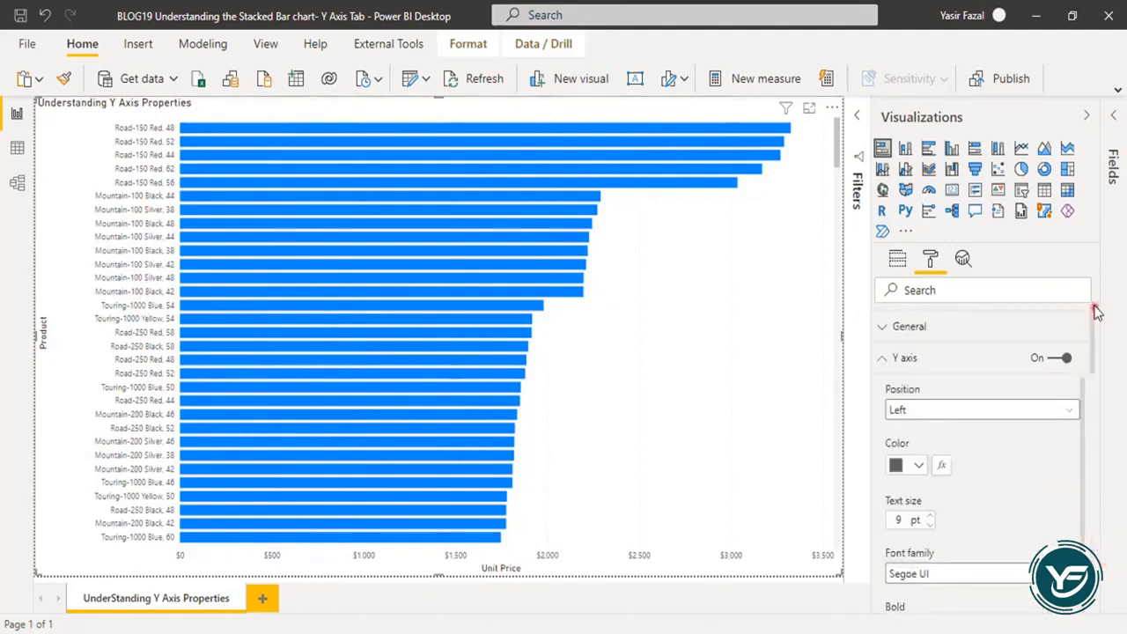
left_click(881, 358)
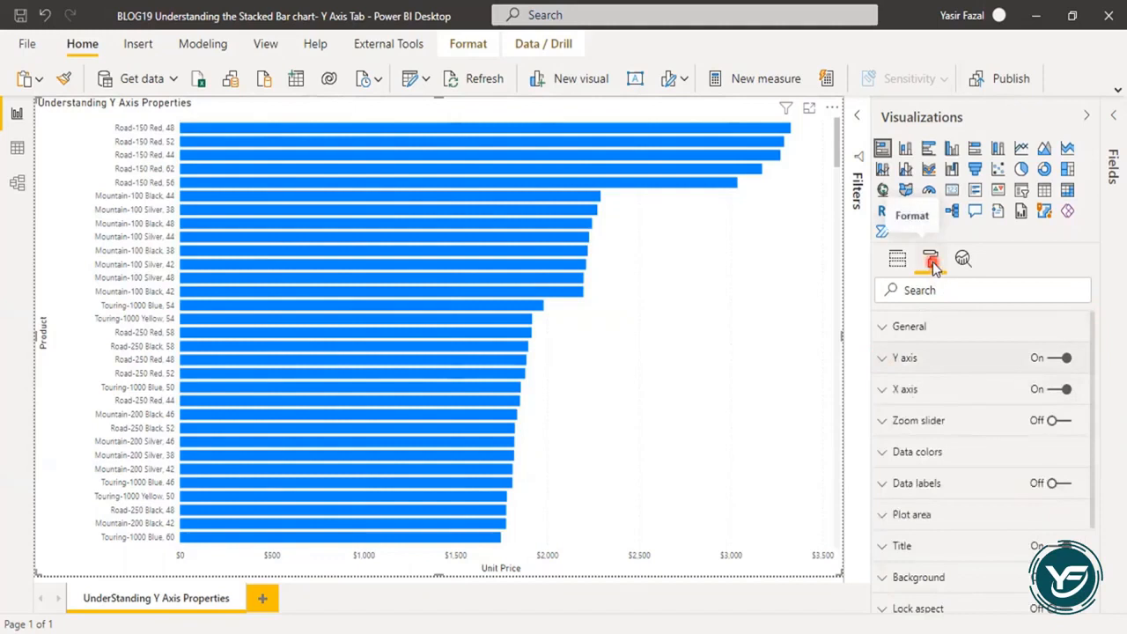
left_click(930, 330)
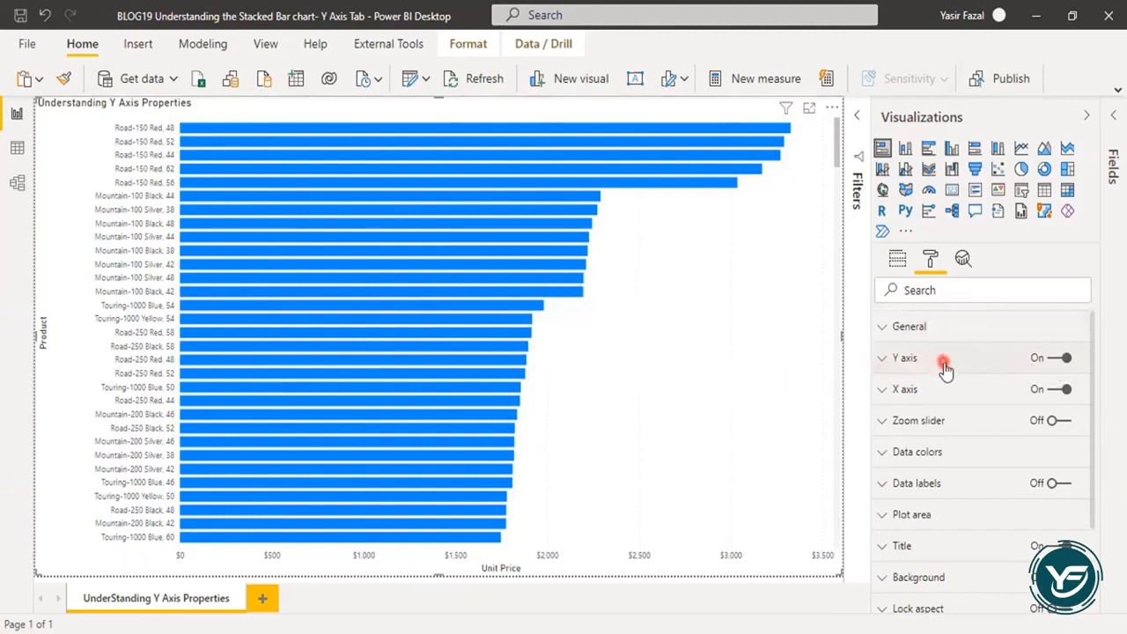
left_click(1054, 361)
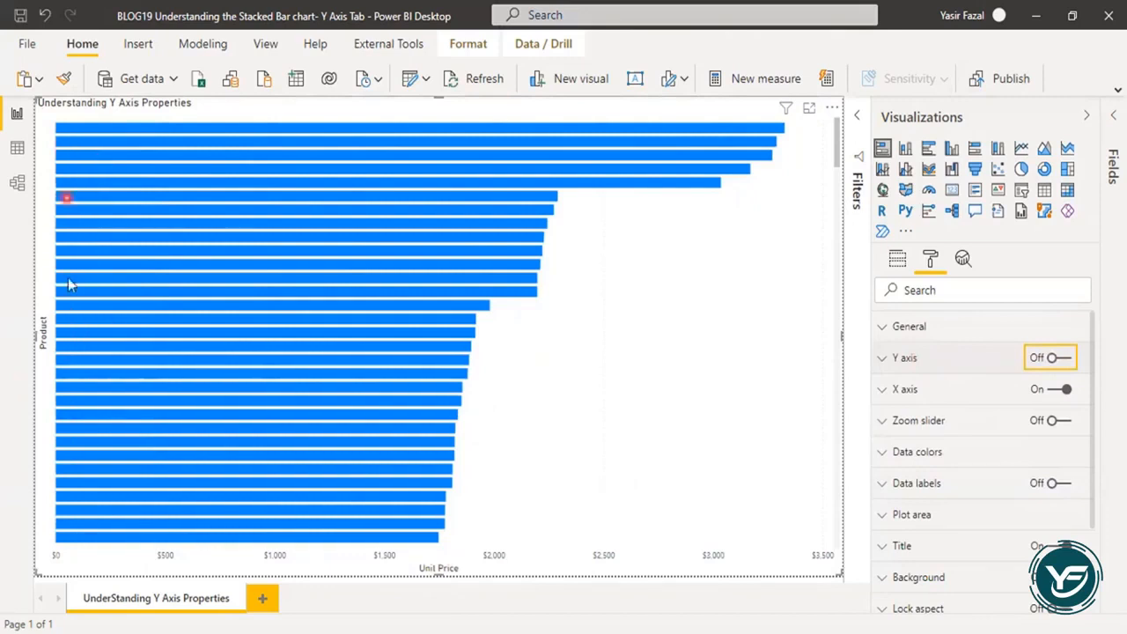
left_click(1066, 359)
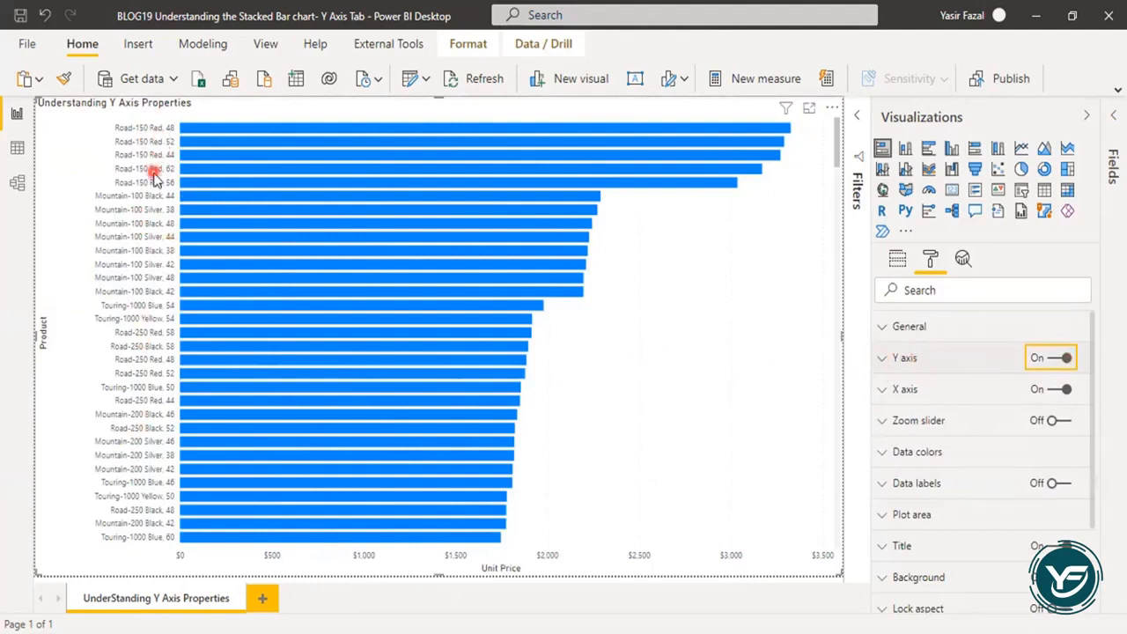
Expand the Y axis format settings and choose Left as the axis position.
left_click(895, 361)
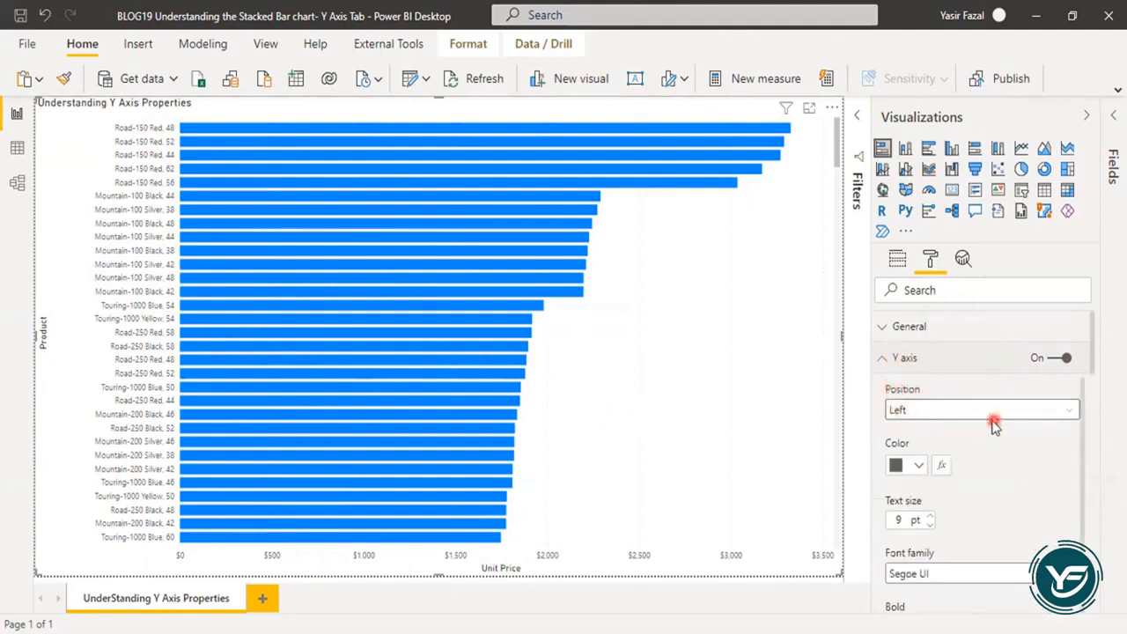
left_click(921, 412)
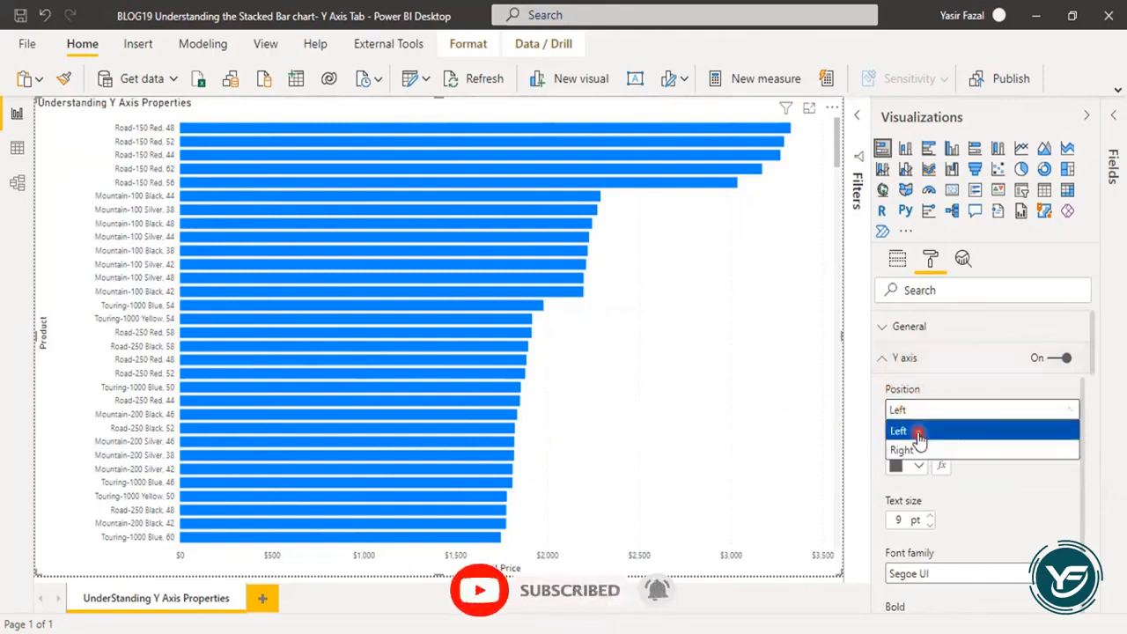
left_click(919, 432)
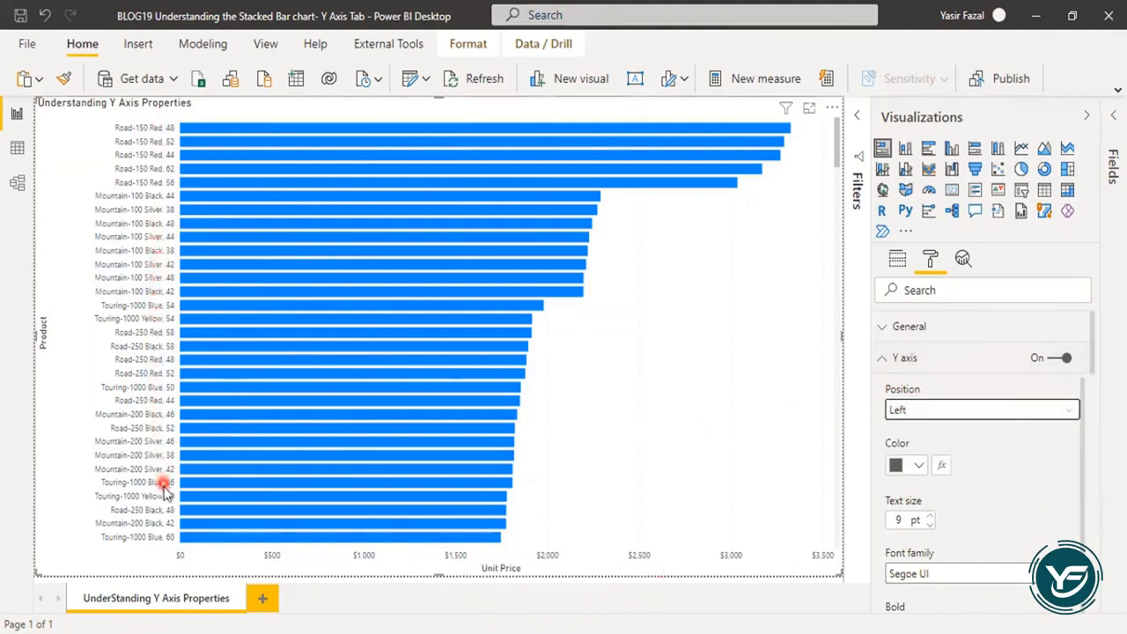
Switch the Y axis position to Right and back to Left.
left_click(929, 414)
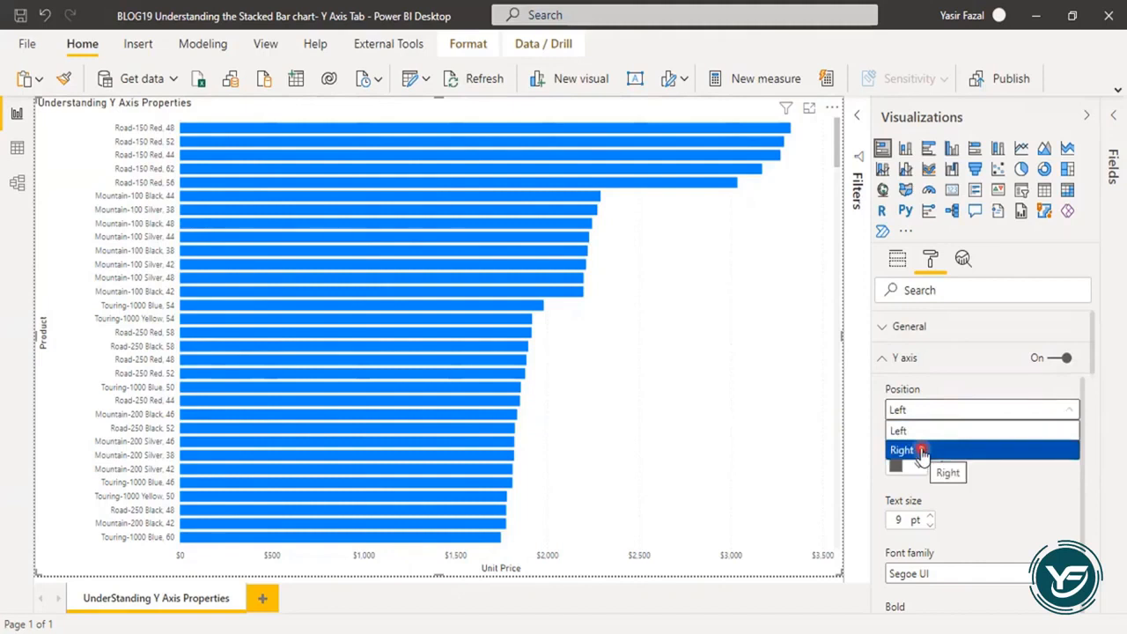
left_click(921, 452)
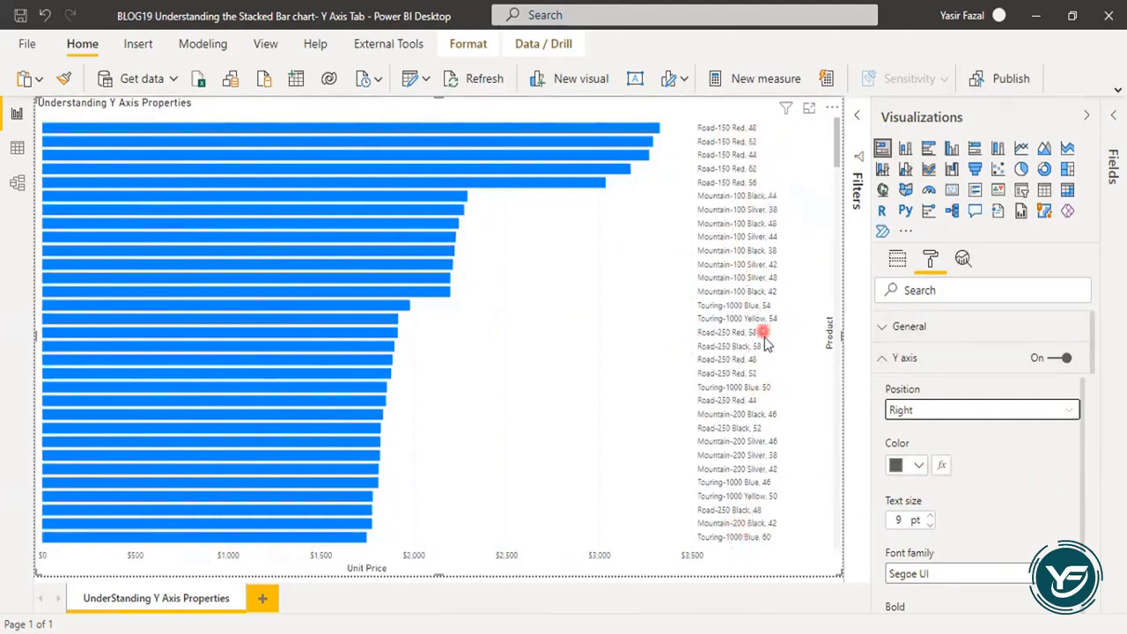
left_click(940, 412)
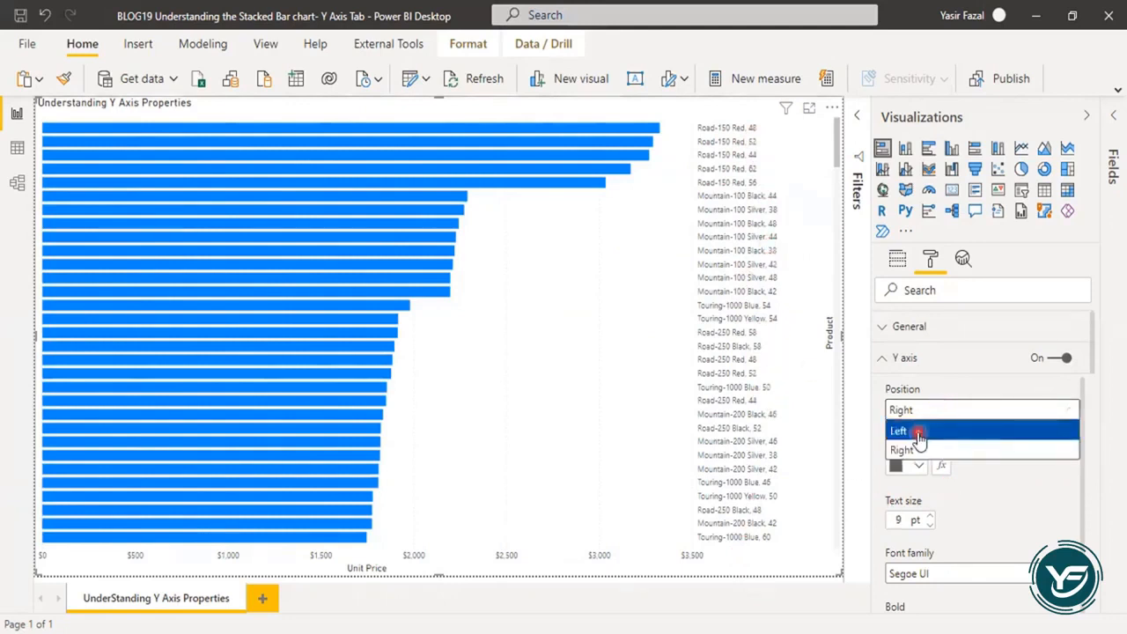
left_click(919, 432)
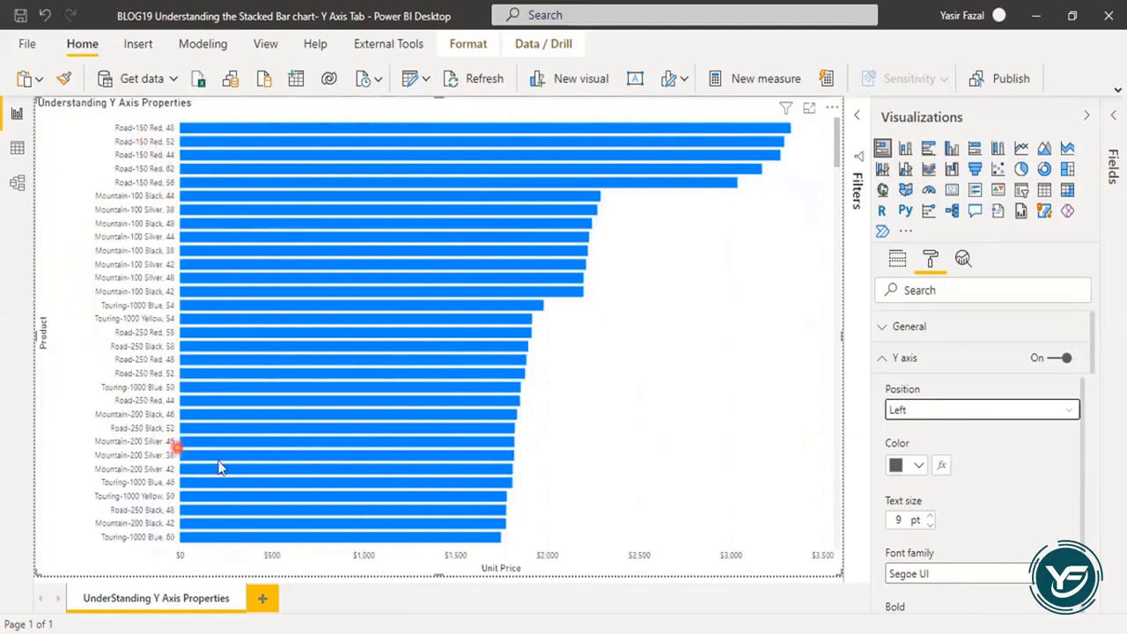
Try the gold theme color on the Y axis labels, and replace it with the darkest navy blue shade.
left_click(919, 467)
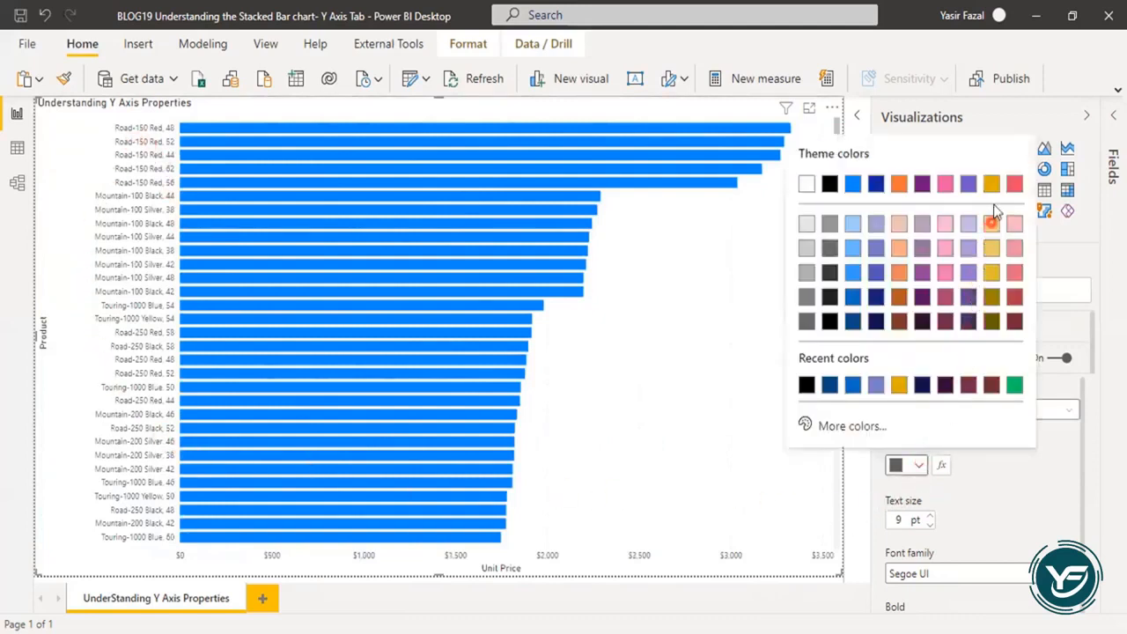
left_click(993, 186)
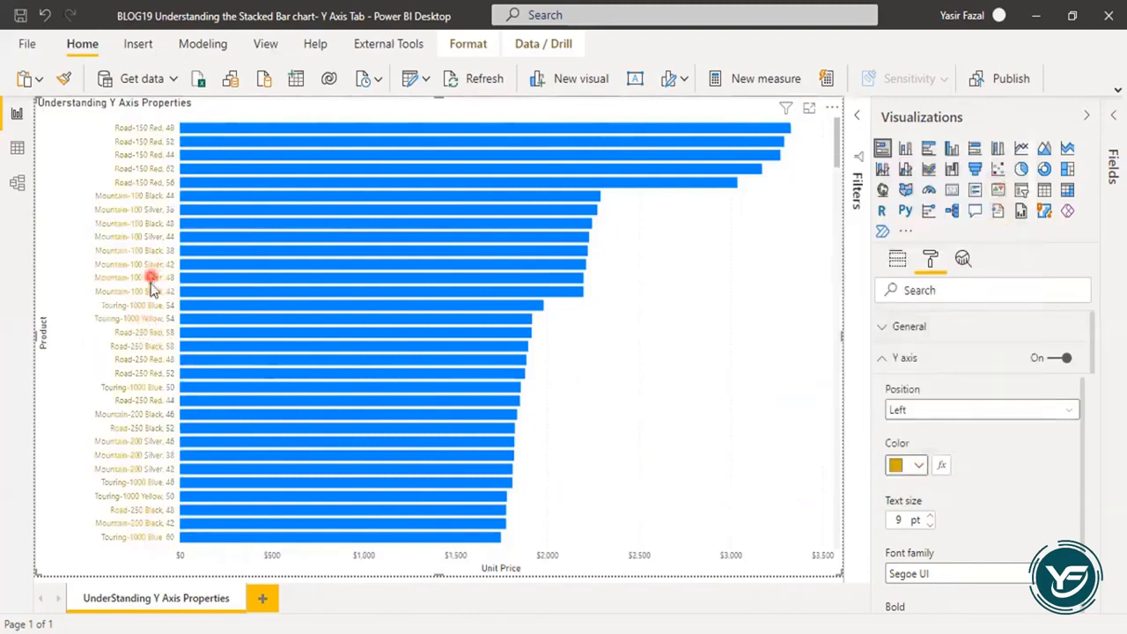
left_click(917, 472)
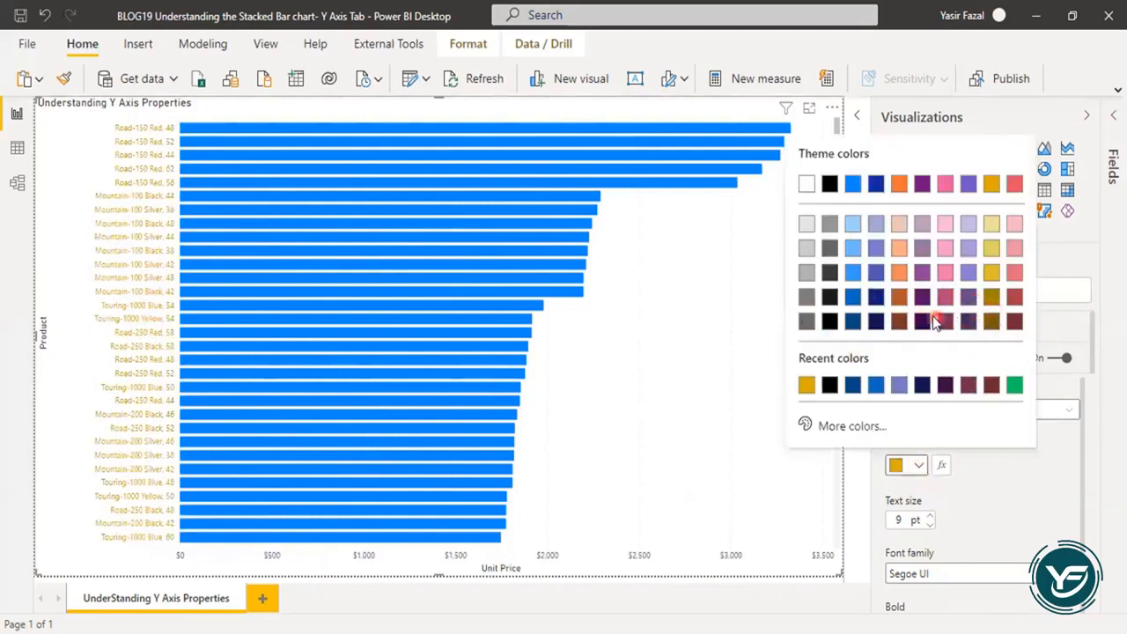
left_click(877, 323)
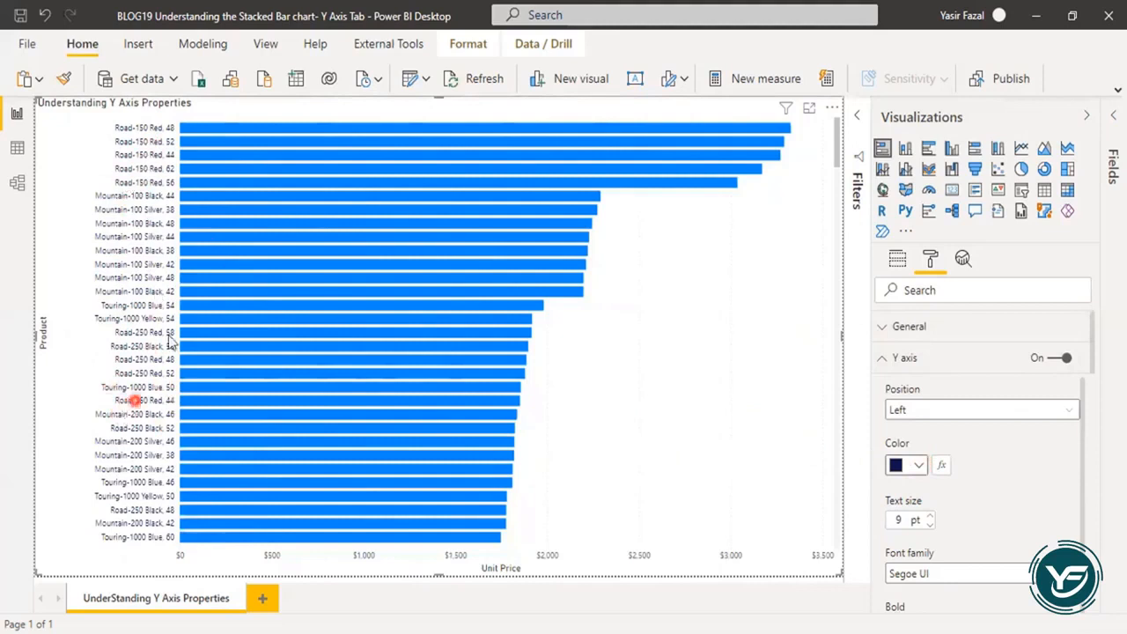
Increase the Y axis label text size to 15 pt.
left_click(928, 518)
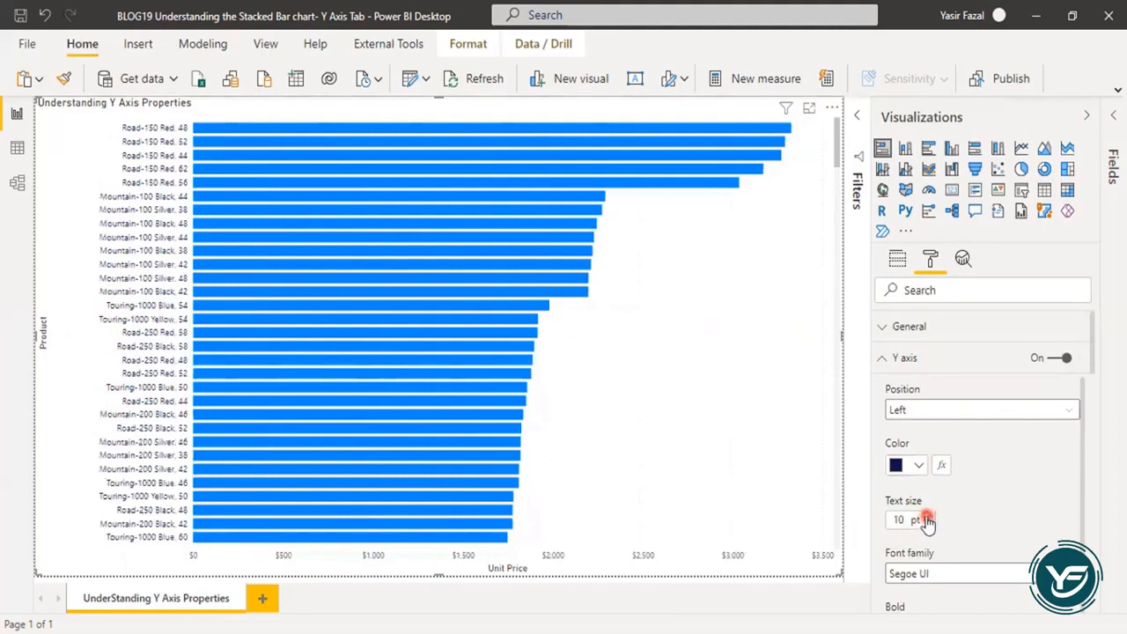
left_click(928, 518)
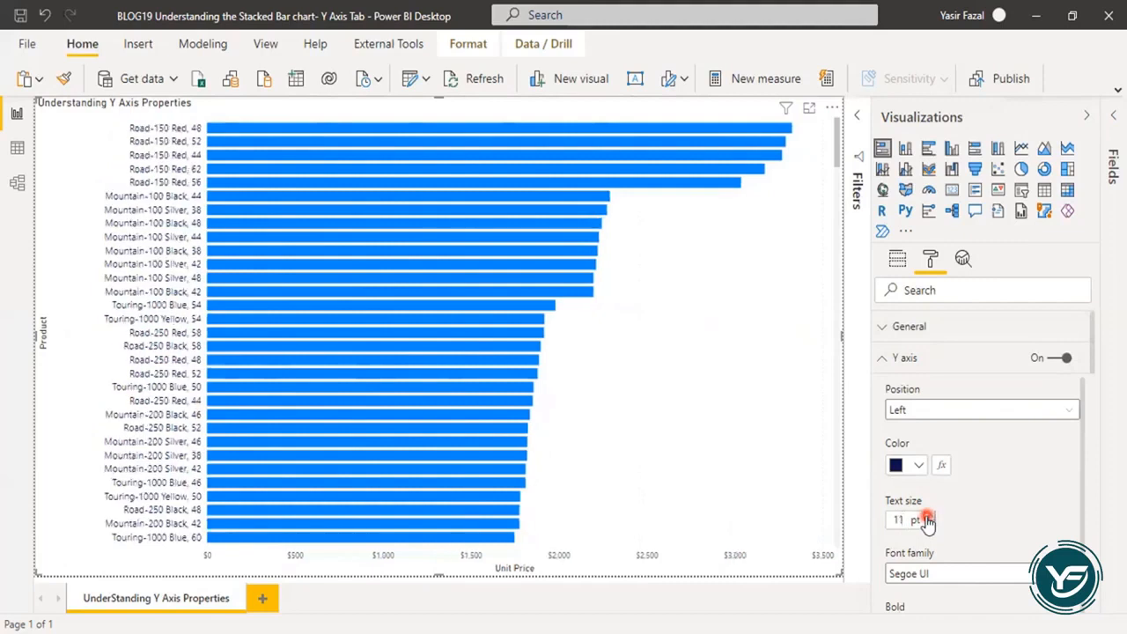
left_click(927, 517)
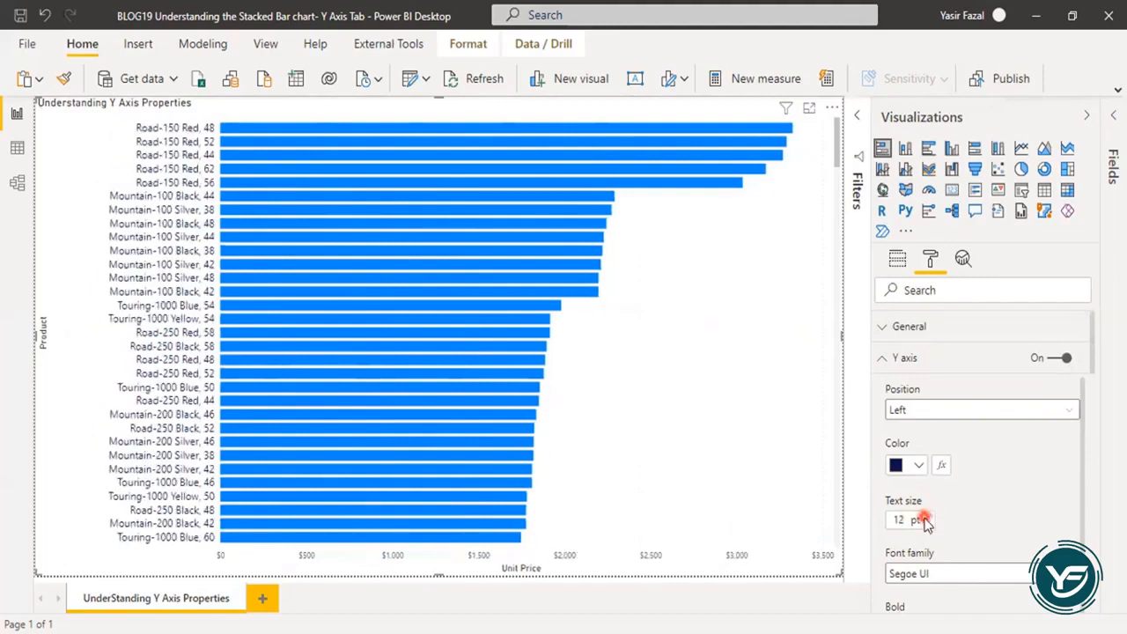
left_click(929, 518)
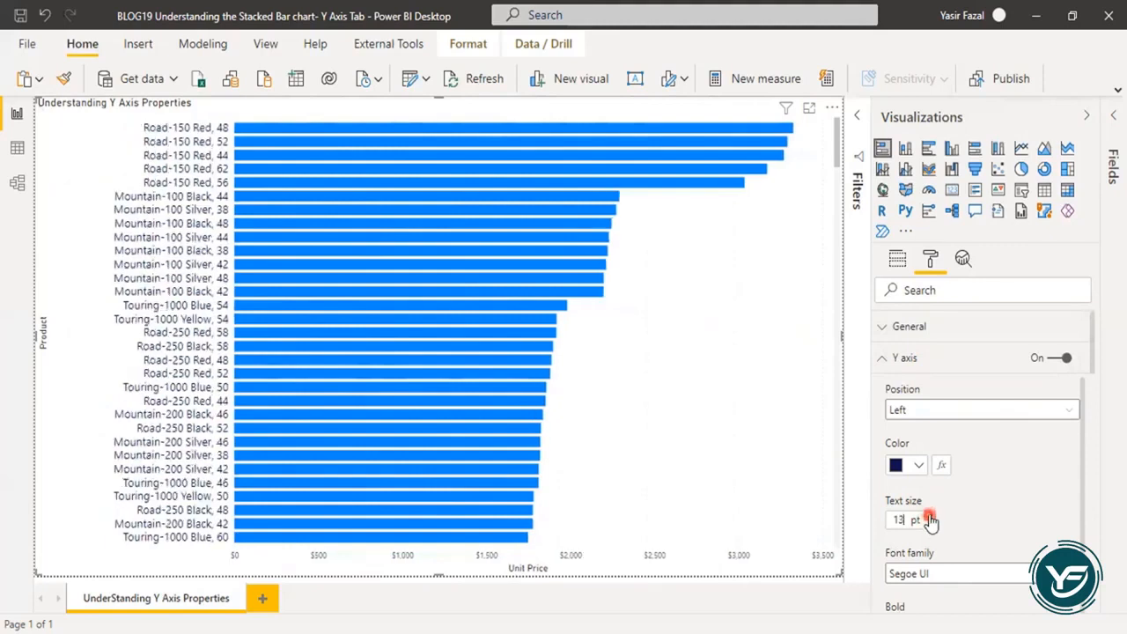
left_click(929, 518)
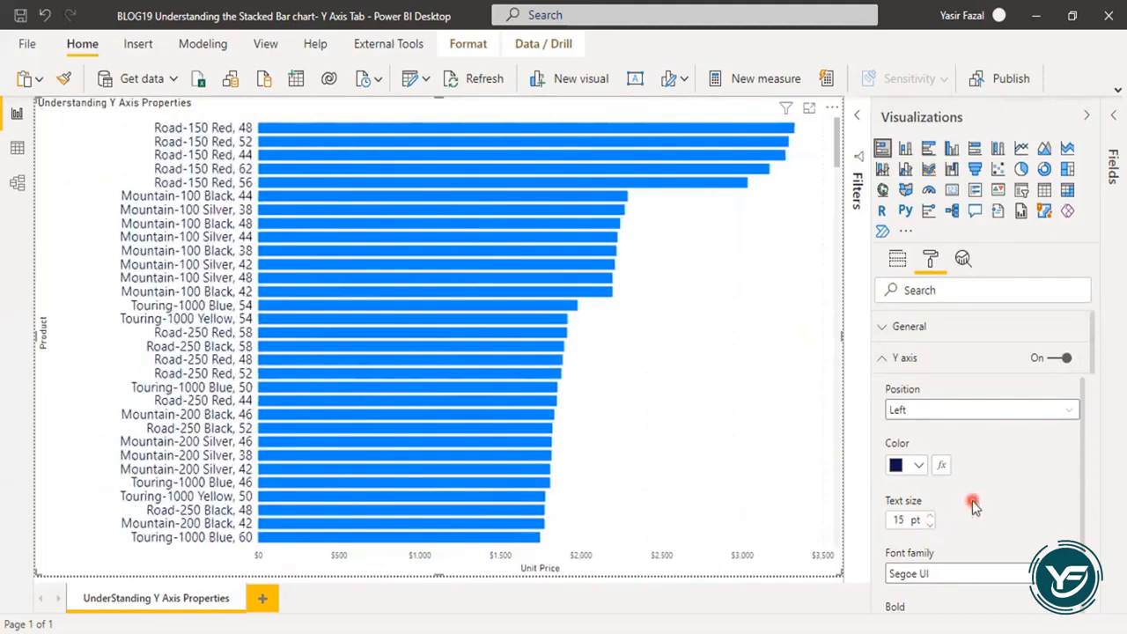
Set the font family of the Y axis labels to Georgia.
scroll(973, 502, "down", 1)
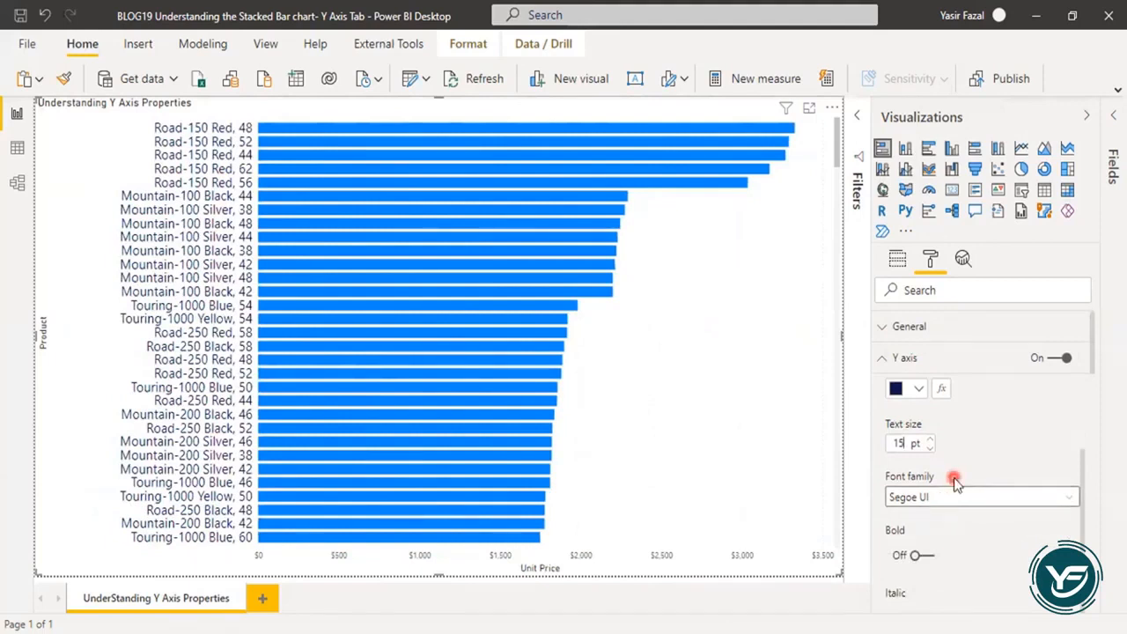
left_click(956, 497)
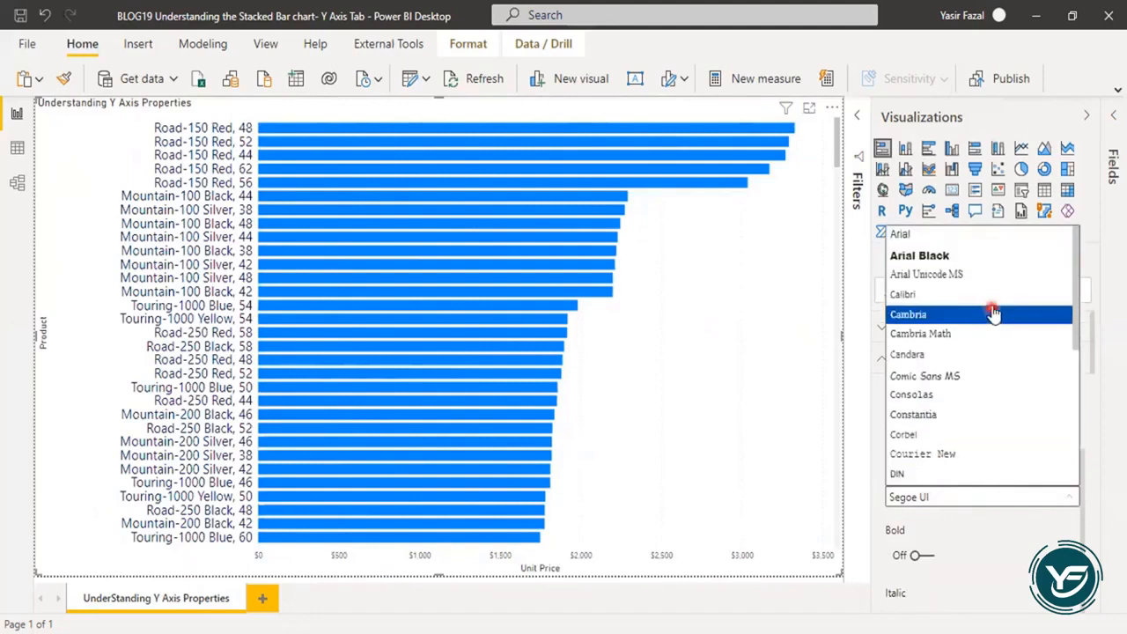
scroll(988, 317, "down", 5)
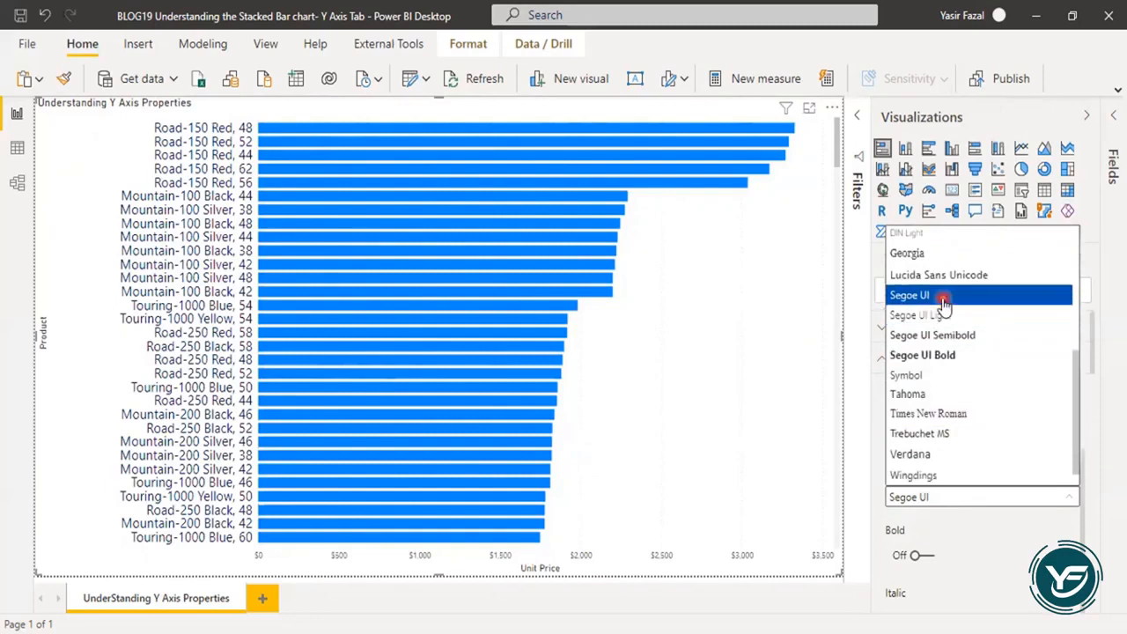
left_click(951, 258)
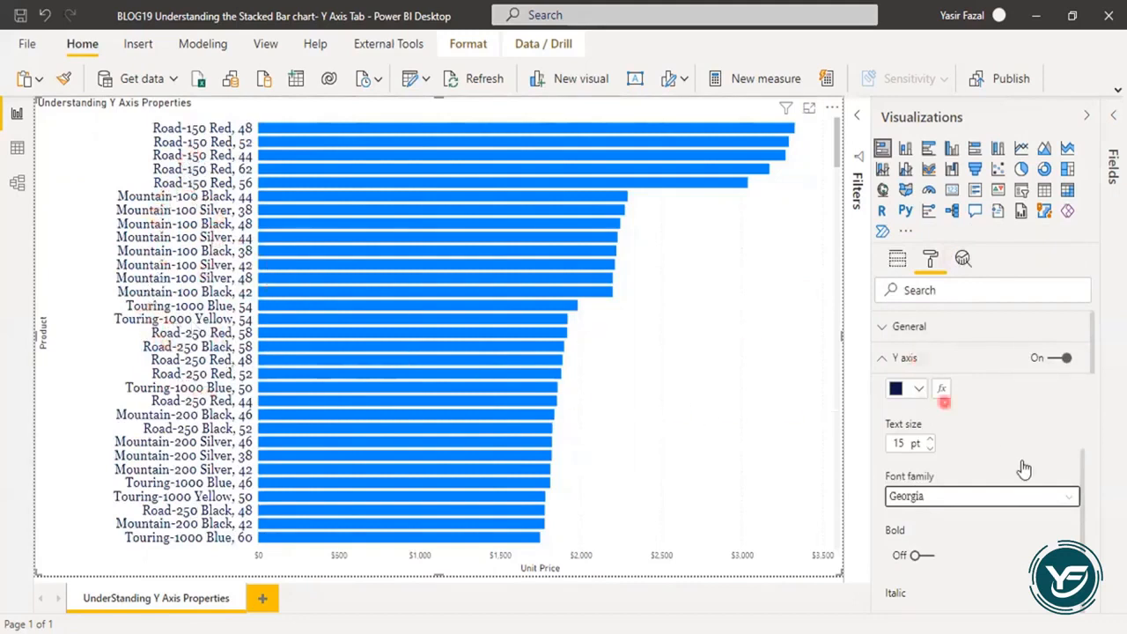
Set the font family of the Y axis labels to Calibri and reduce their text size to 12 pt.
left_click(963, 497)
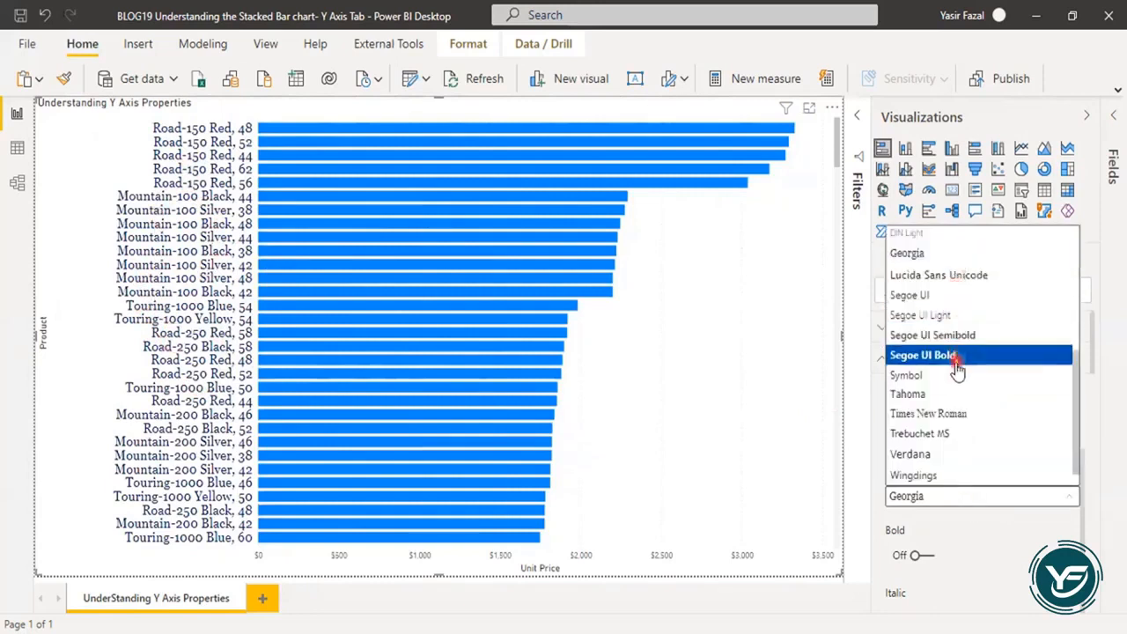
scroll(984, 378, "up", 5)
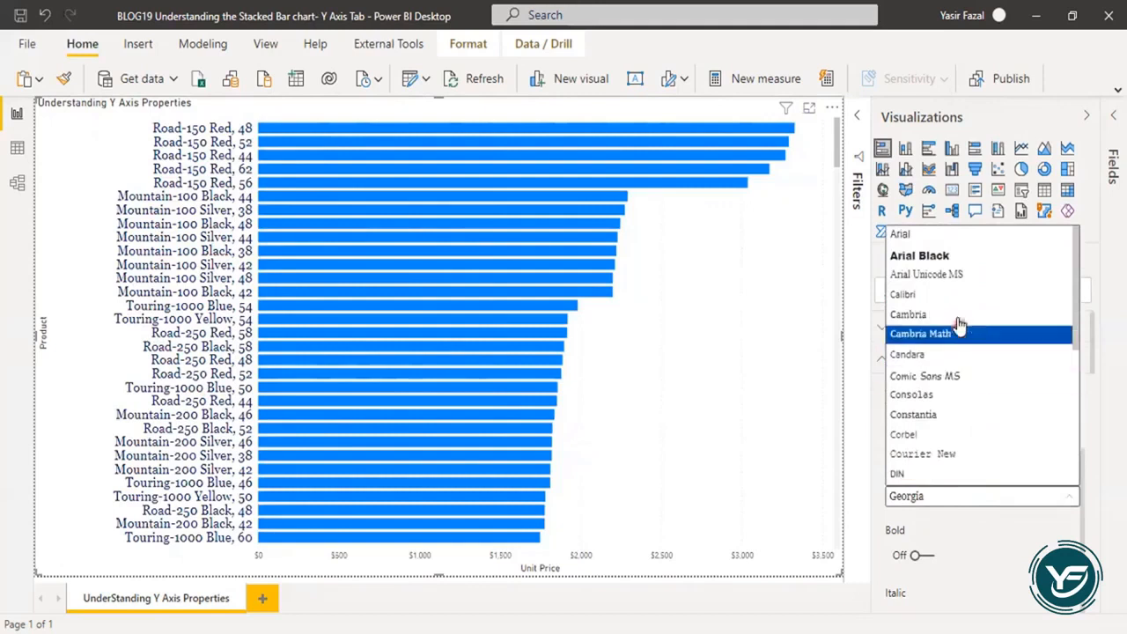
left_click(951, 295)
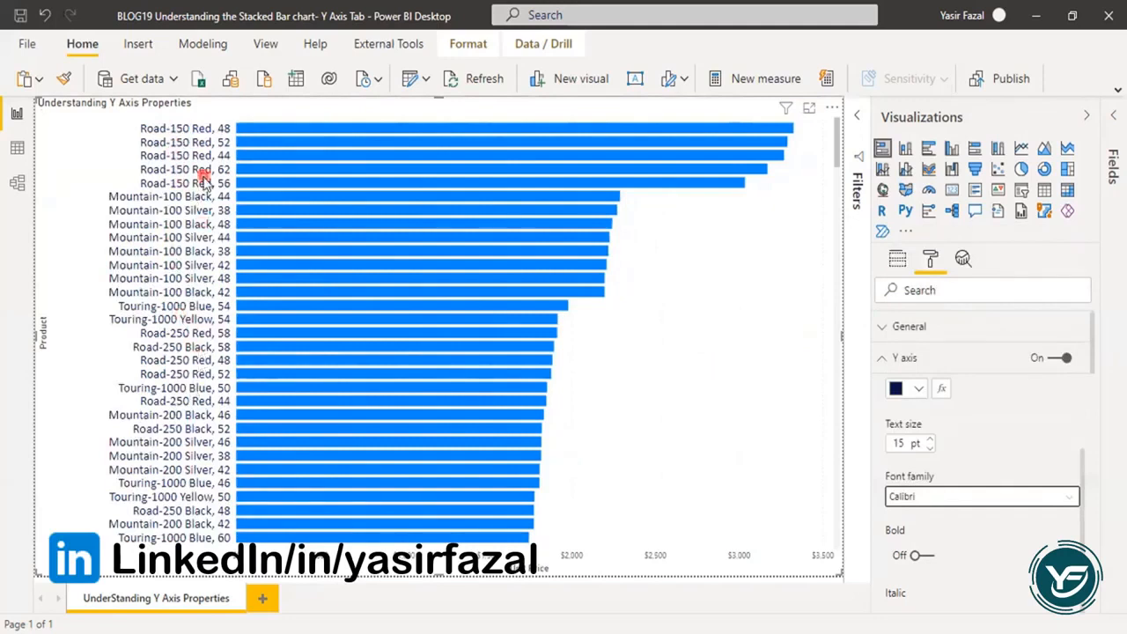
left_click(930, 449)
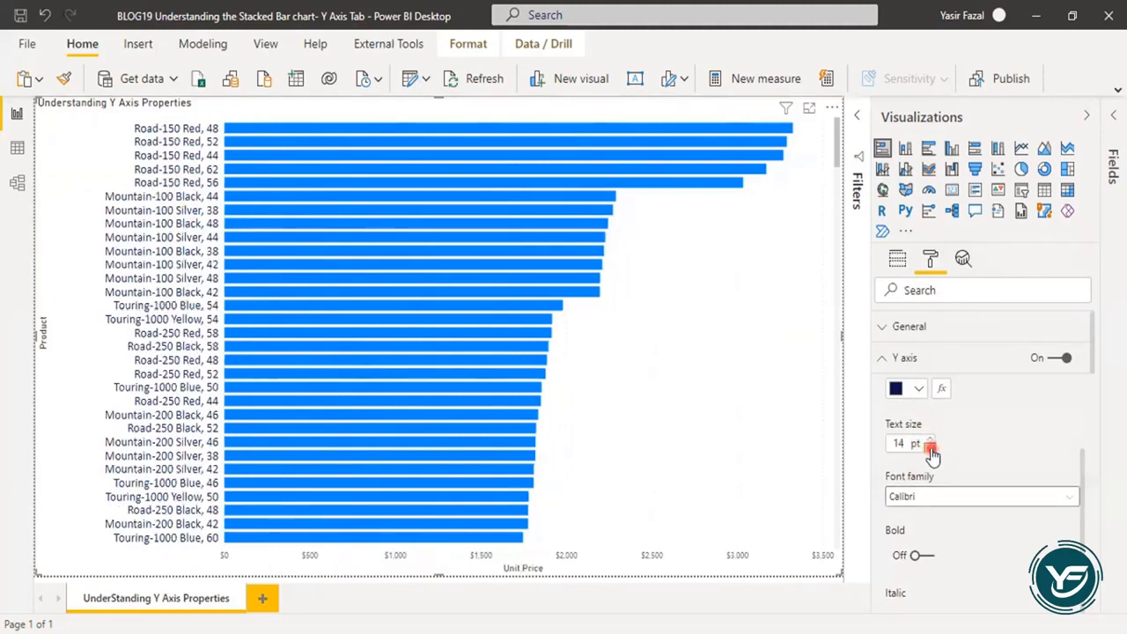
left_click(930, 448)
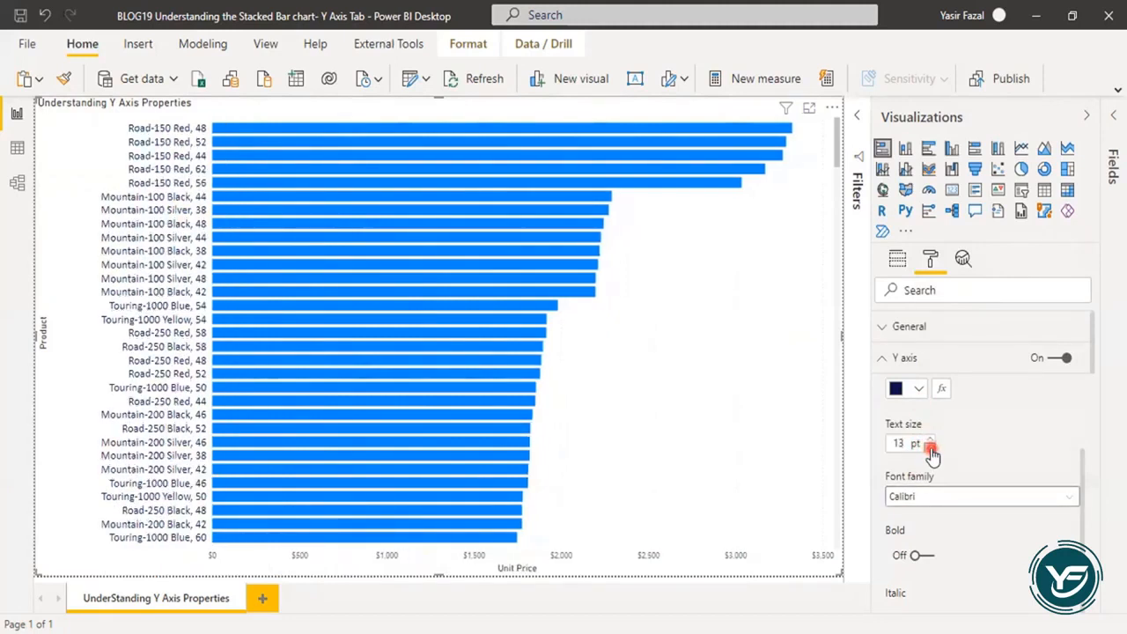
left_click(930, 448)
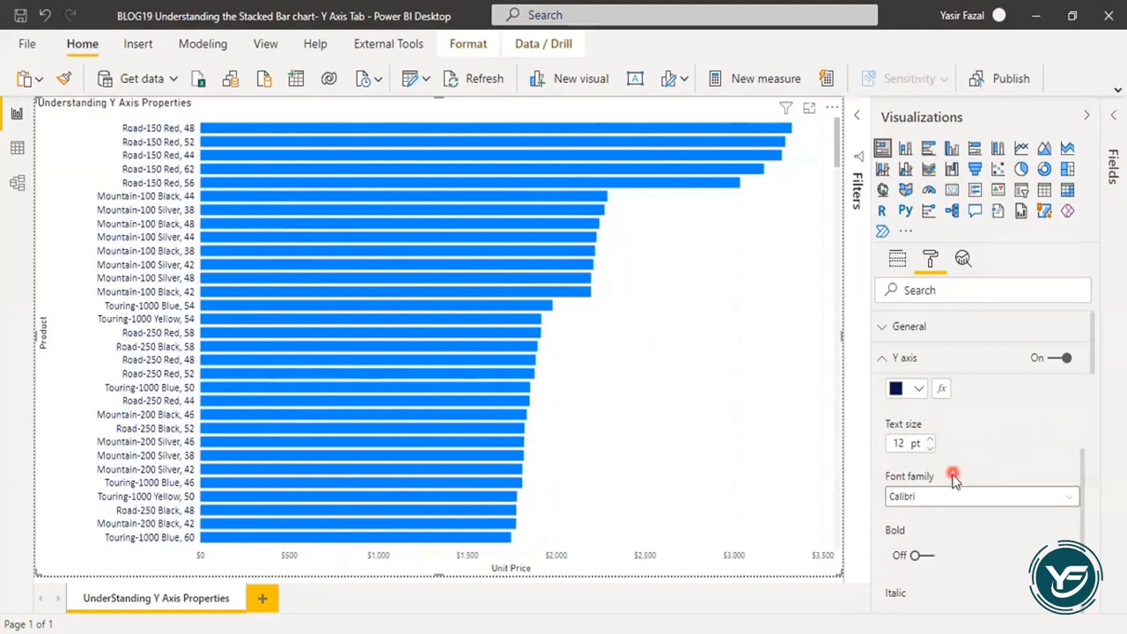
Turn on Bold, Italic and Underline for the Y axis labels.
scroll(955, 474, "down", 3)
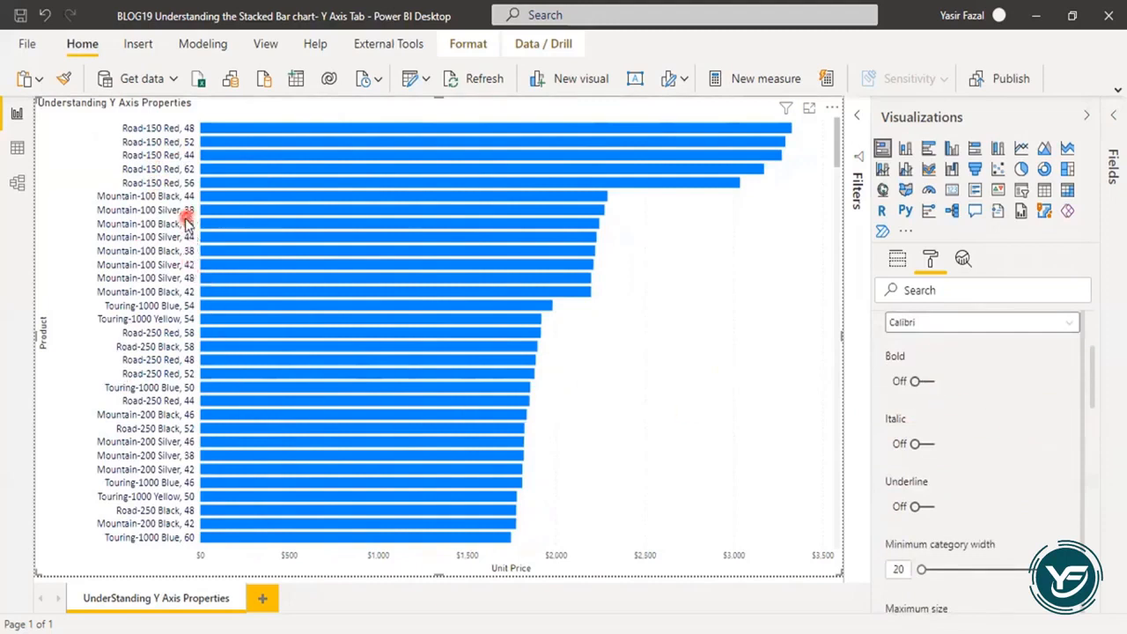
left_click(922, 381)
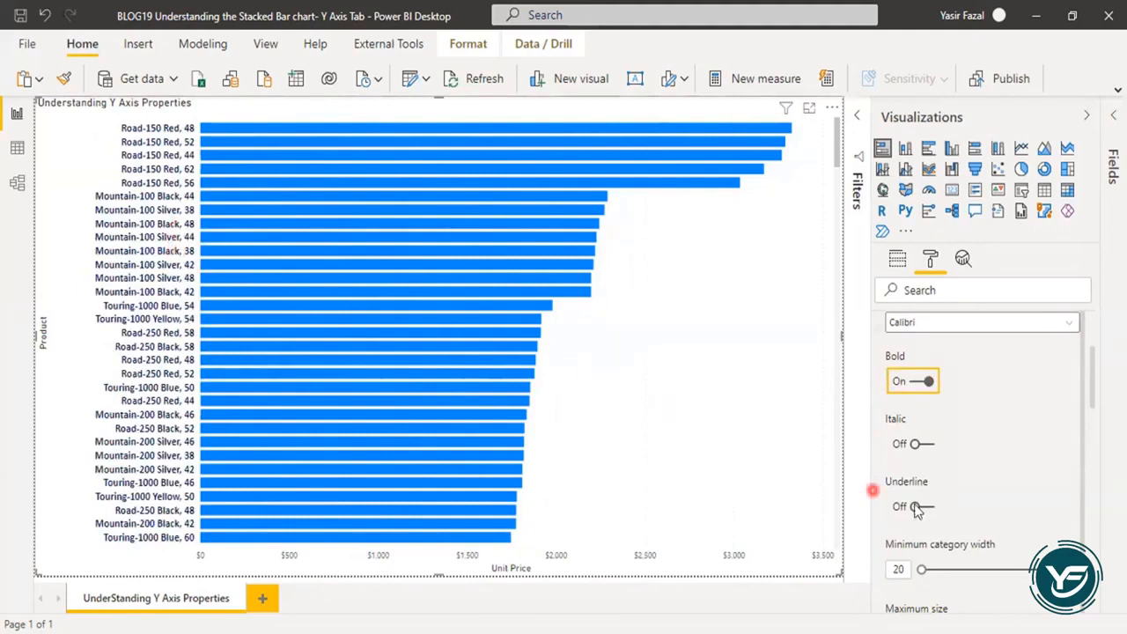
left_click(928, 445)
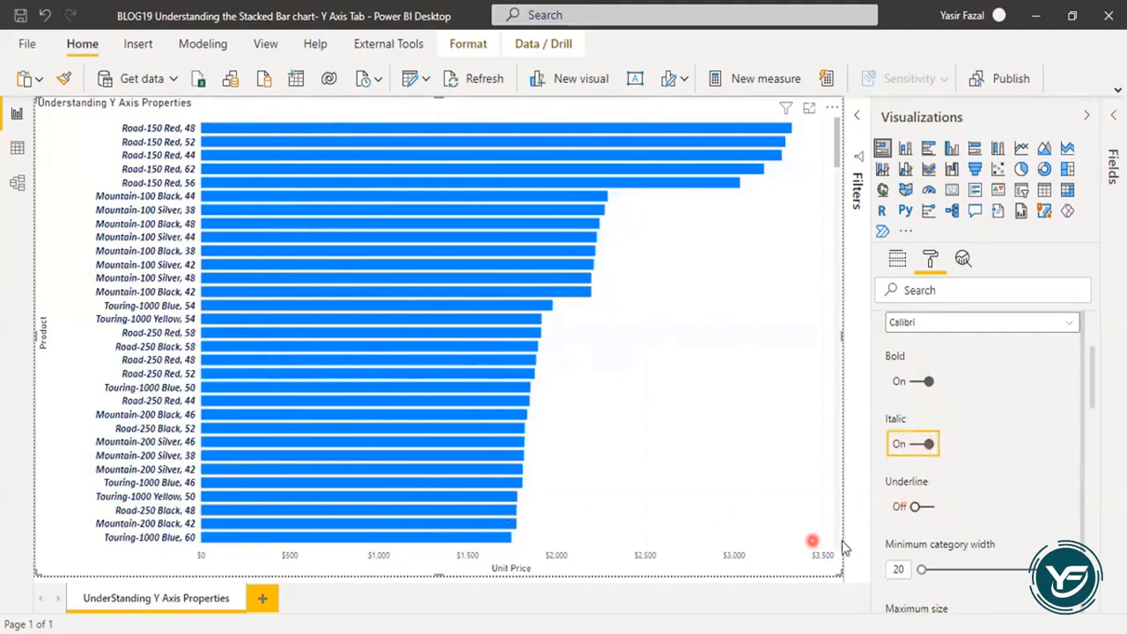
left_click(930, 509)
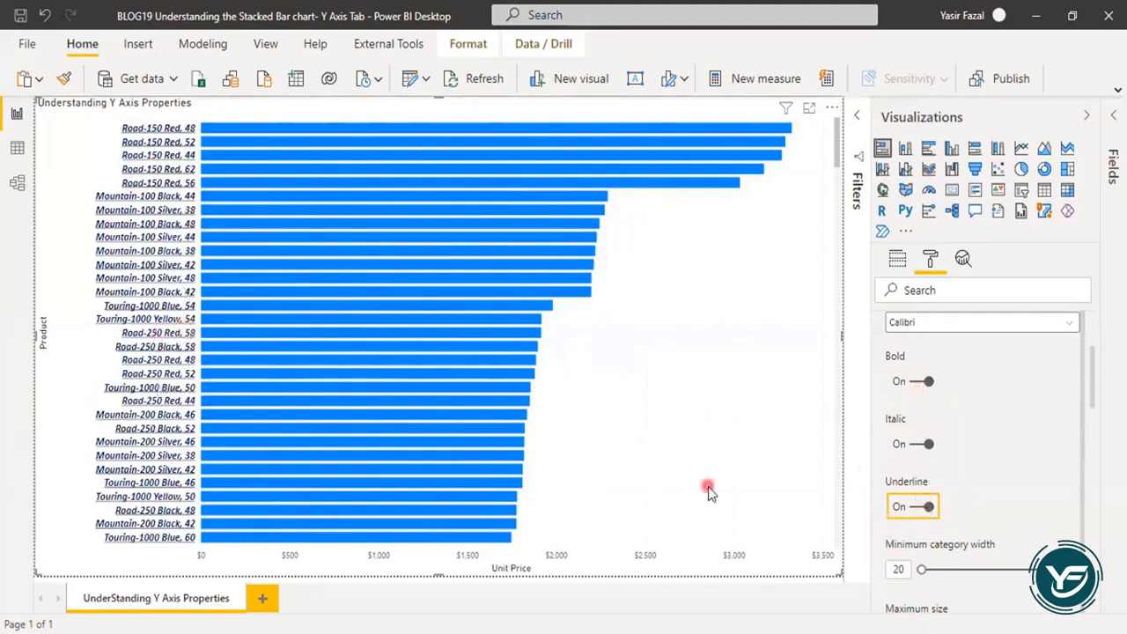
Increase the Y axis minimum category width to 32 and look through the thicker bars of the chart.
scroll(992, 398, "down", 2)
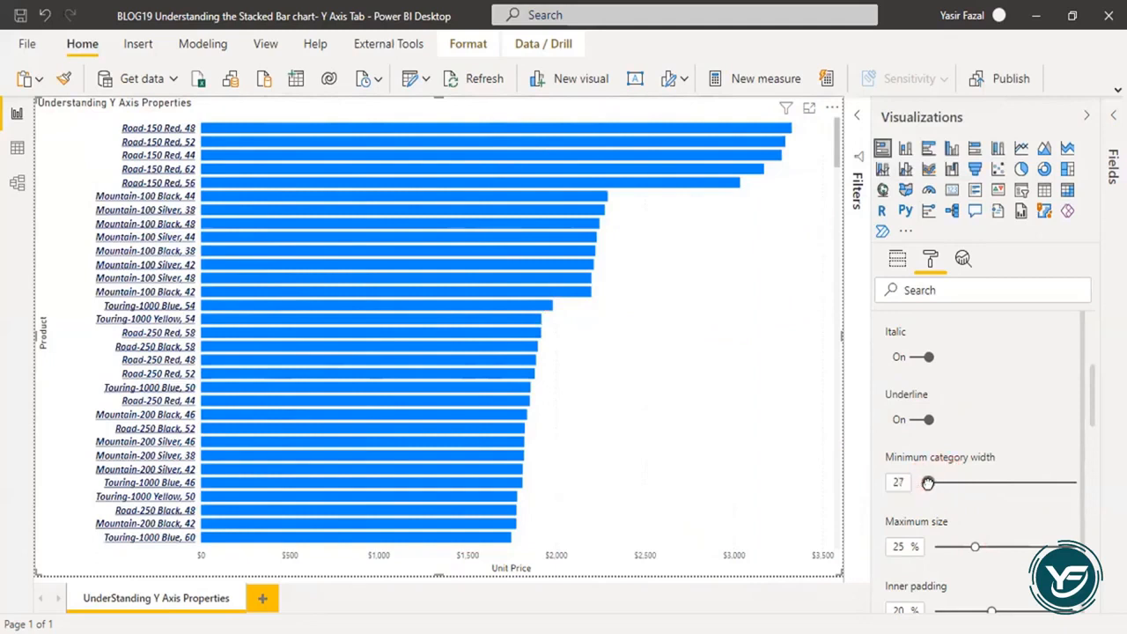
left_click_drag(923, 487, 933, 484)
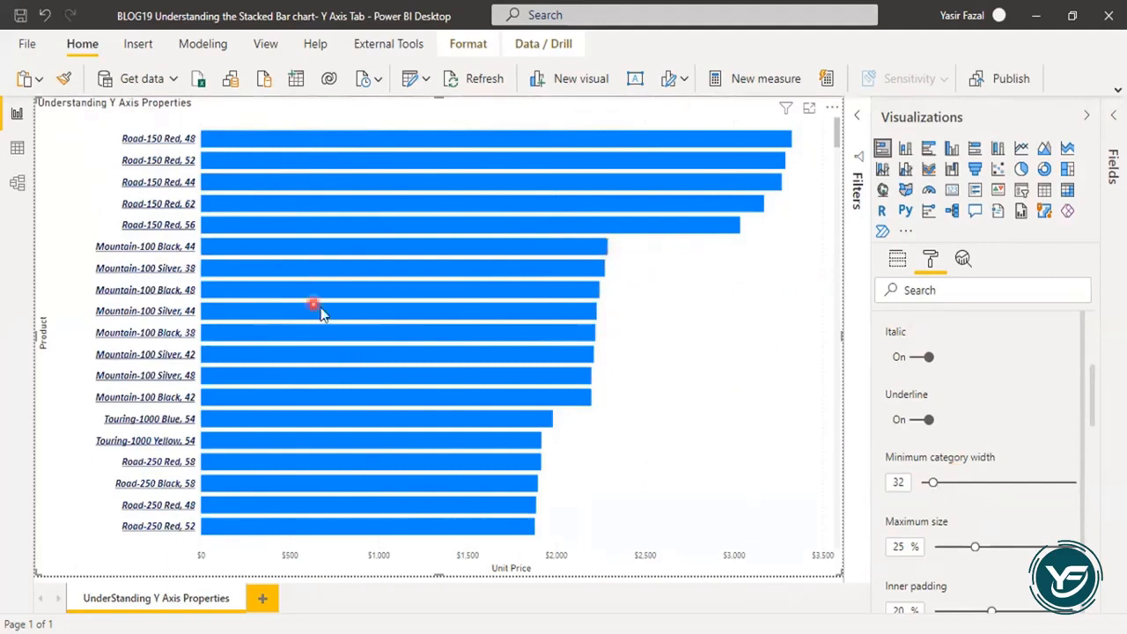
scroll(810, 478, "down", 1)
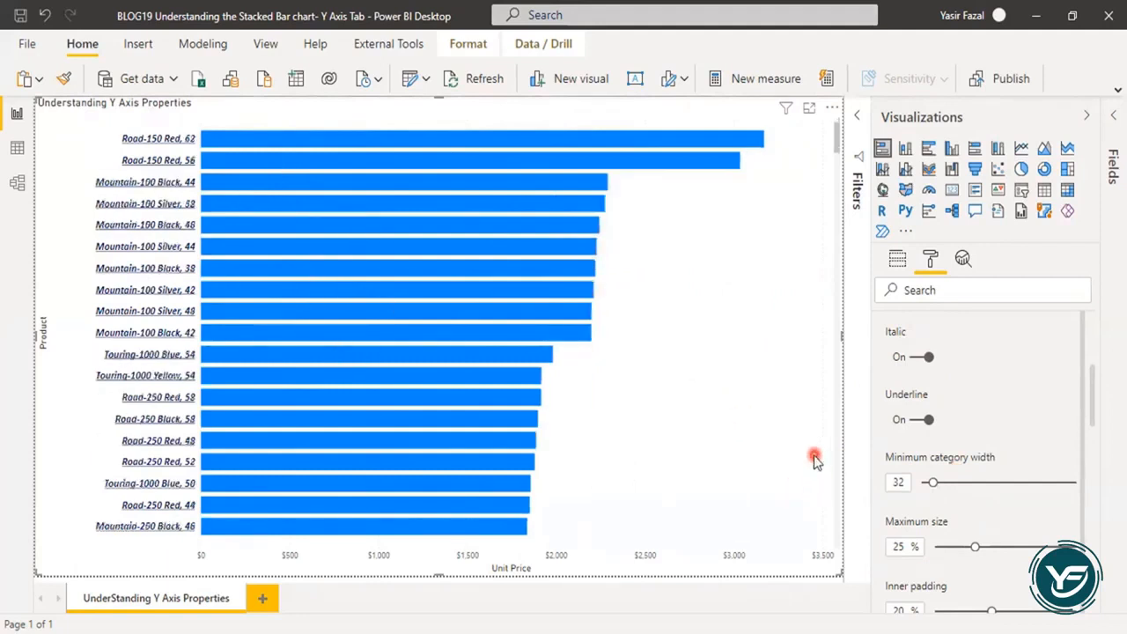
scroll(815, 459, "up", 1)
Set the Y axis maximum size to 22 %, trying 21 % first.
left_click_drag(1092, 401, 1094, 434)
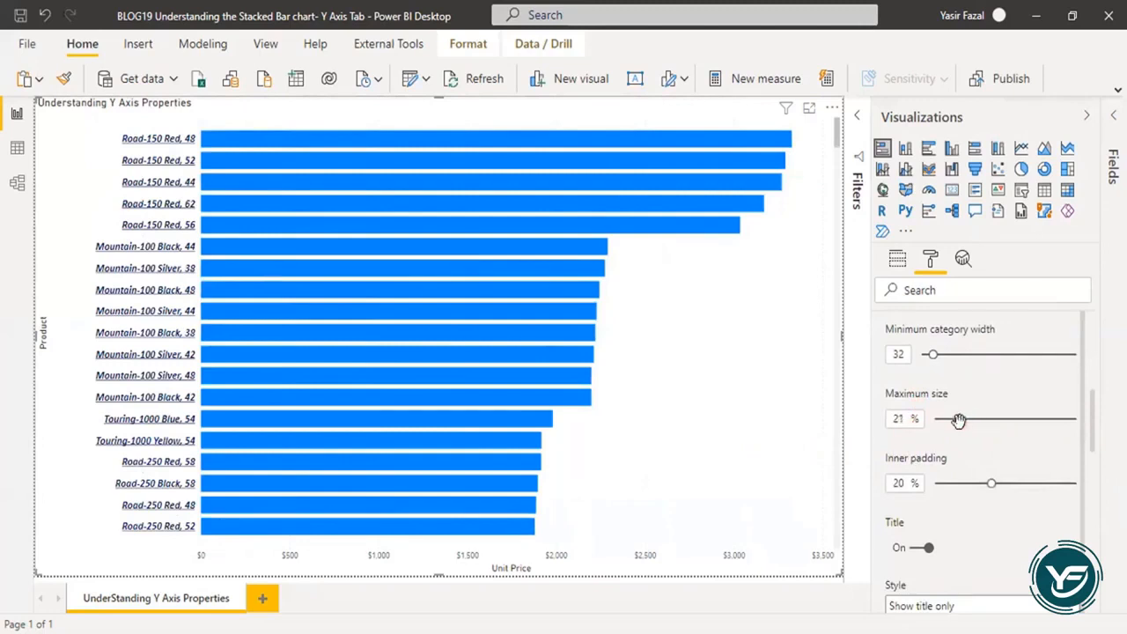
left_click_drag(957, 420, 946, 423)
scroll(774, 403, "down", 1)
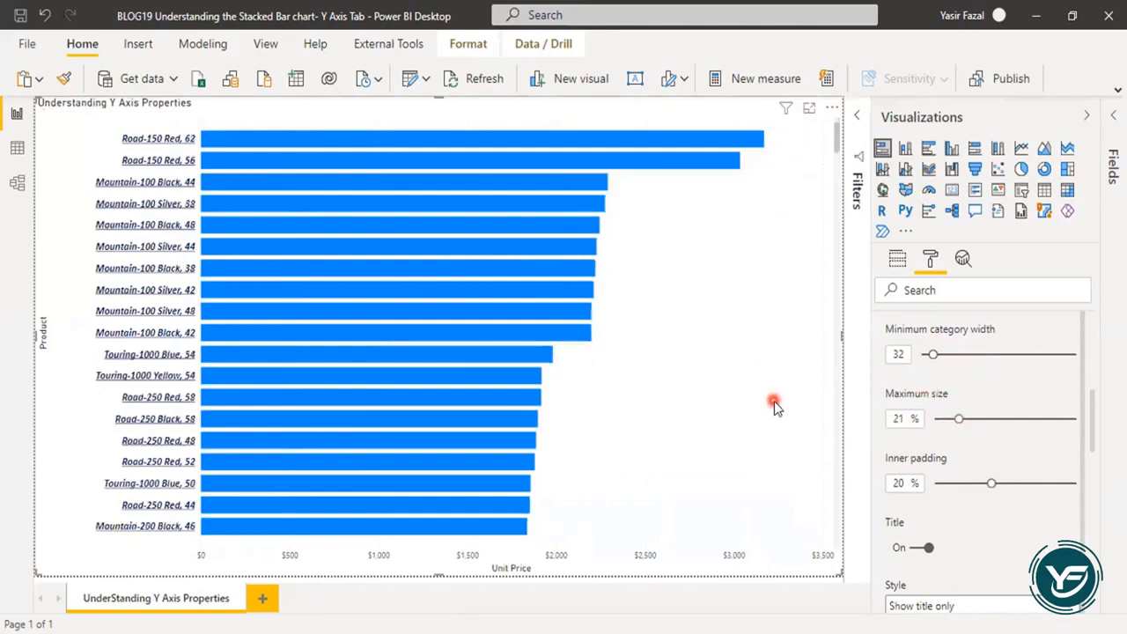
scroll(774, 402, "down", 1)
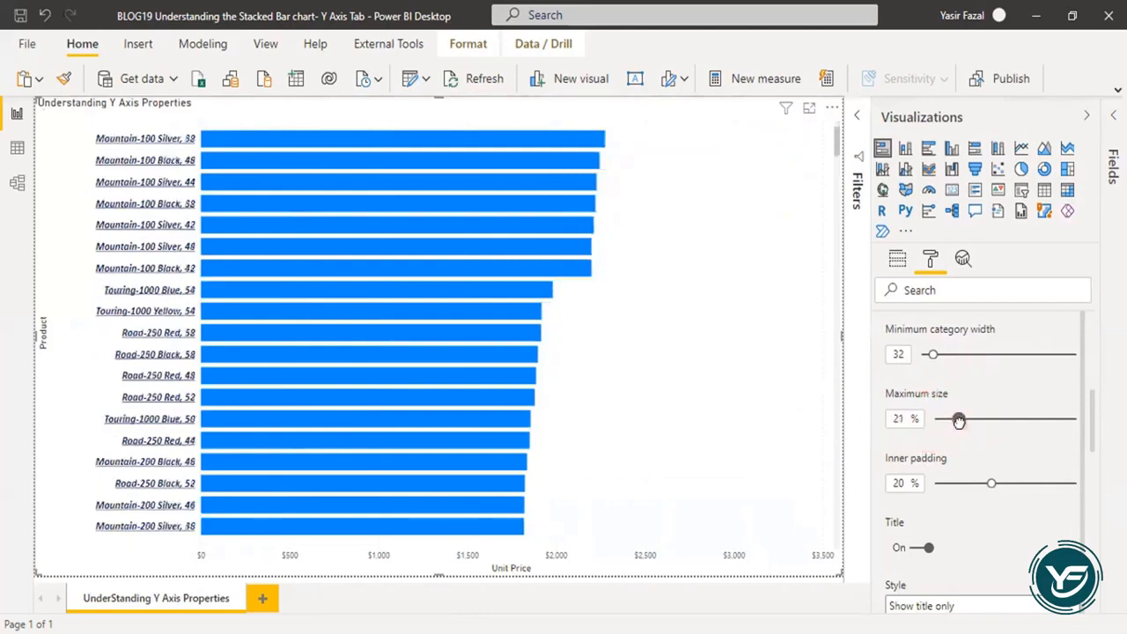
left_click_drag(962, 422, 959, 421)
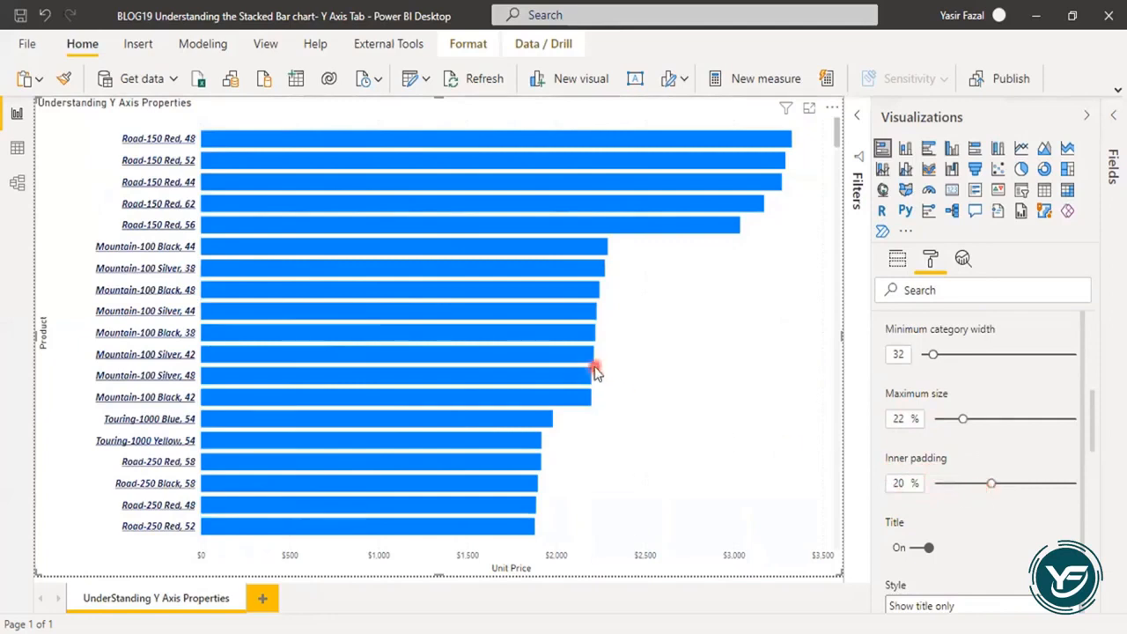
Try inner padding values of 27 % and 4 % for the bars, and settle on 16 %.
mouse_move(588, 340)
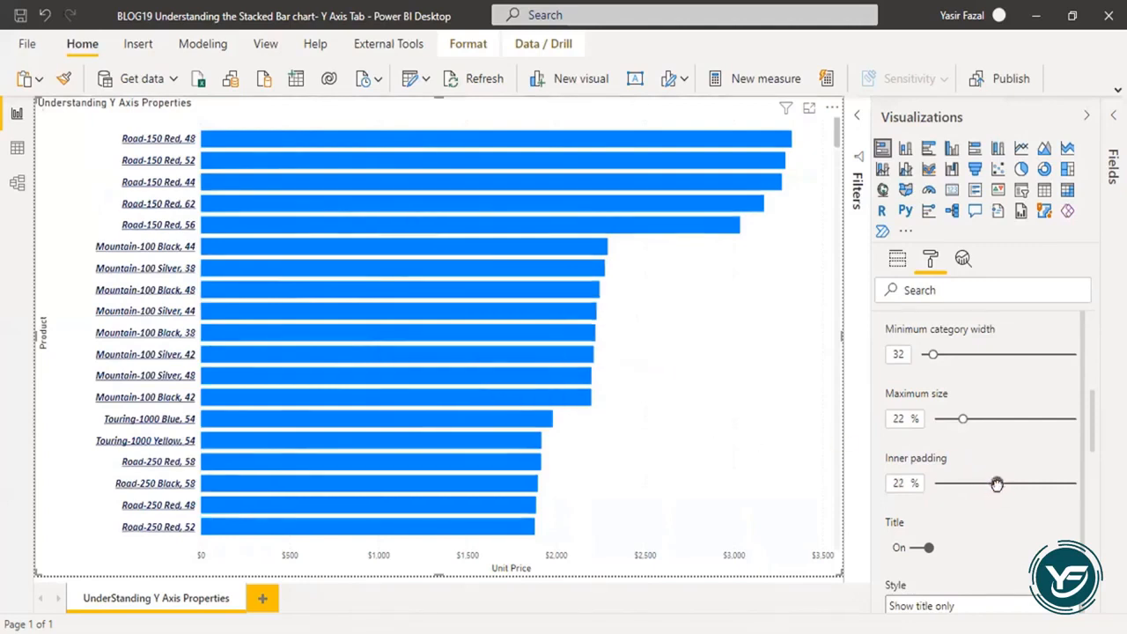
left_click_drag(1000, 484, 1011, 483)
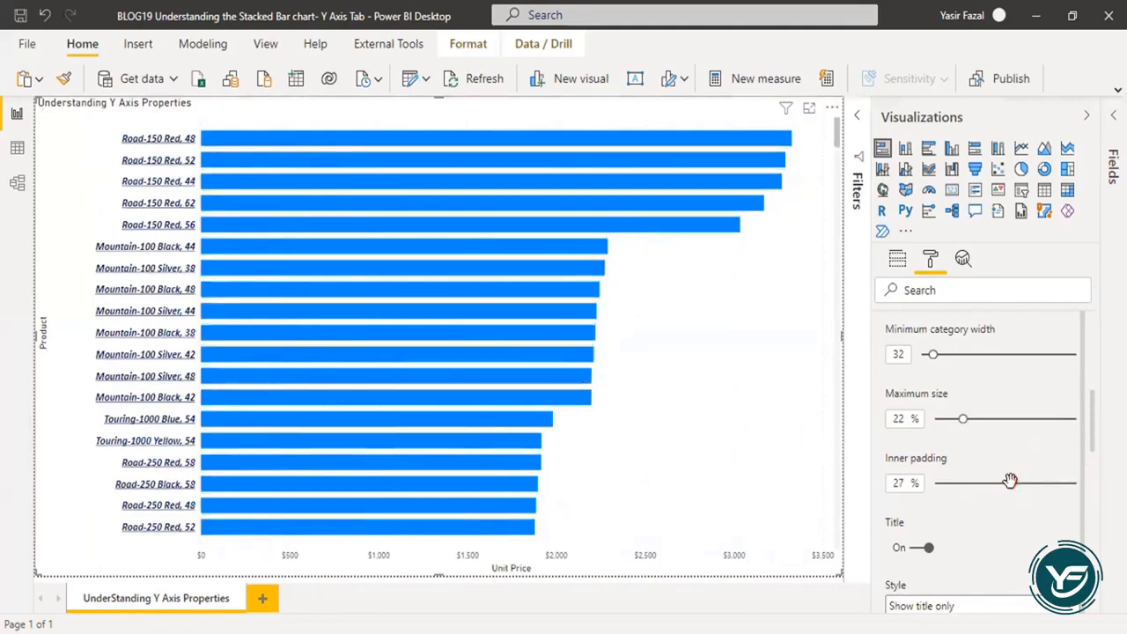
left_click_drag(1010, 483, 940, 487)
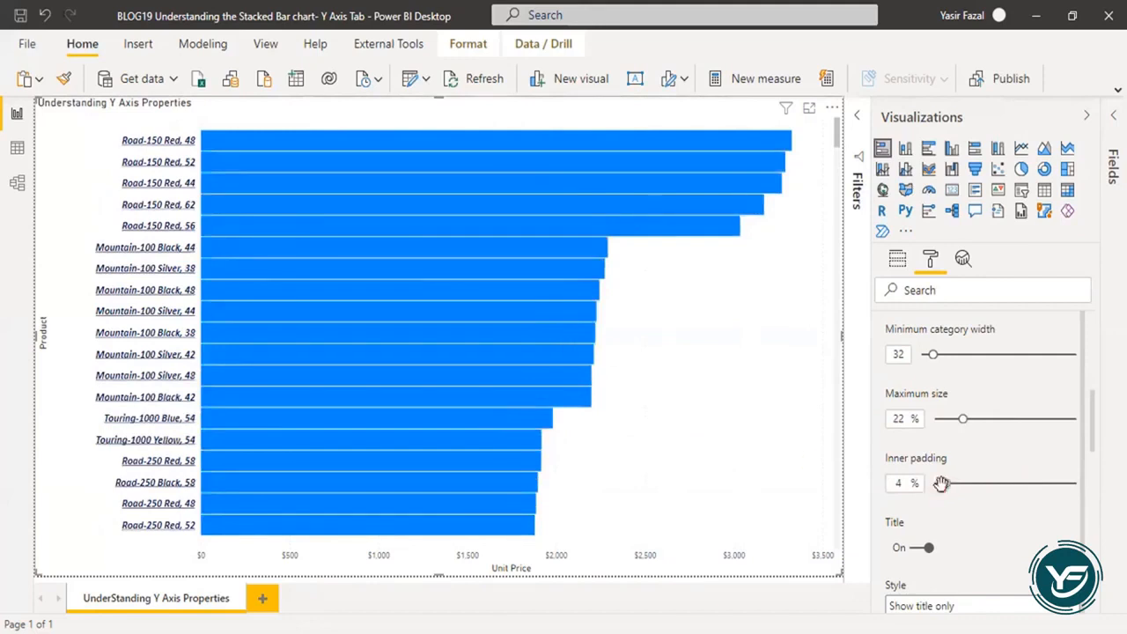
left_click_drag(942, 482, 981, 482)
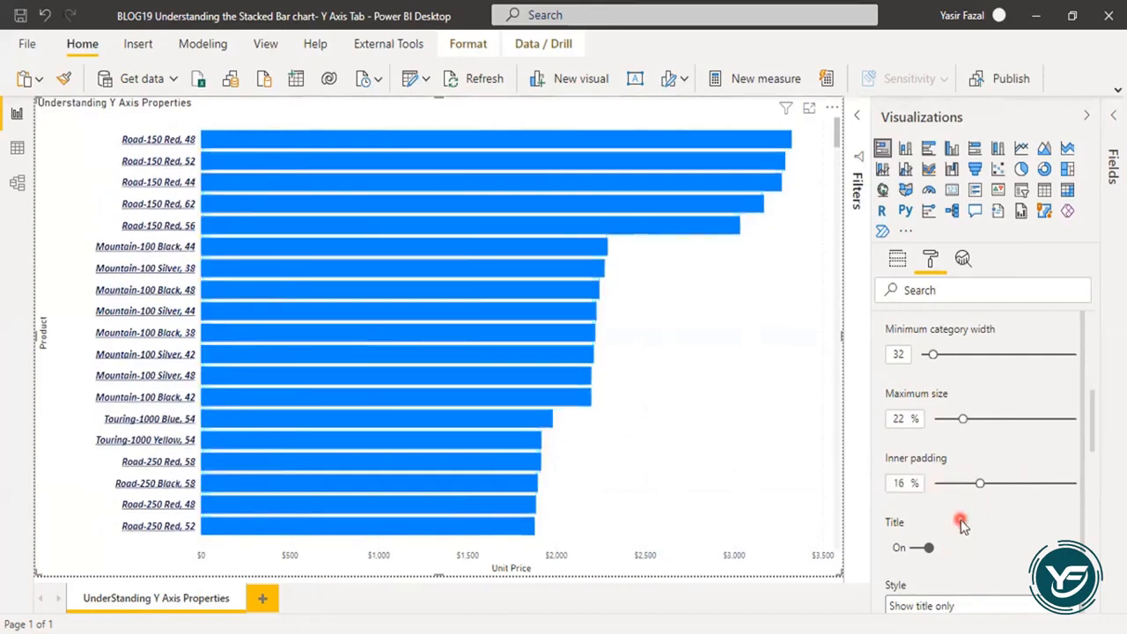
Keep the Y axis title style as Show title only and set the axis title text to "Name of the Products".
scroll(962, 523, "down", 2)
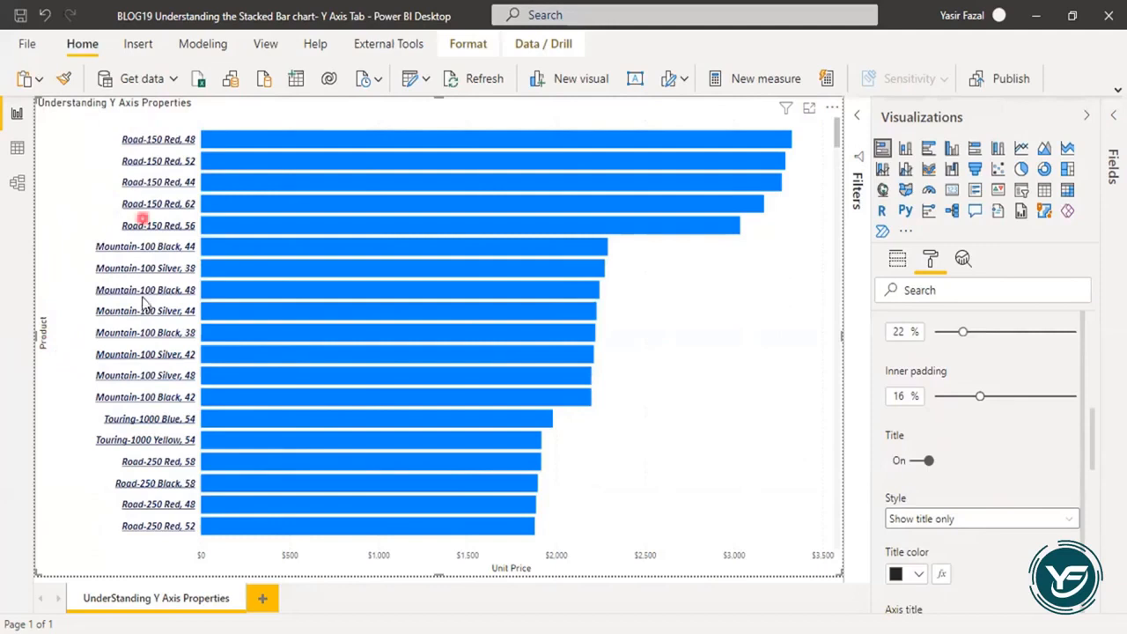
left_click(947, 521)
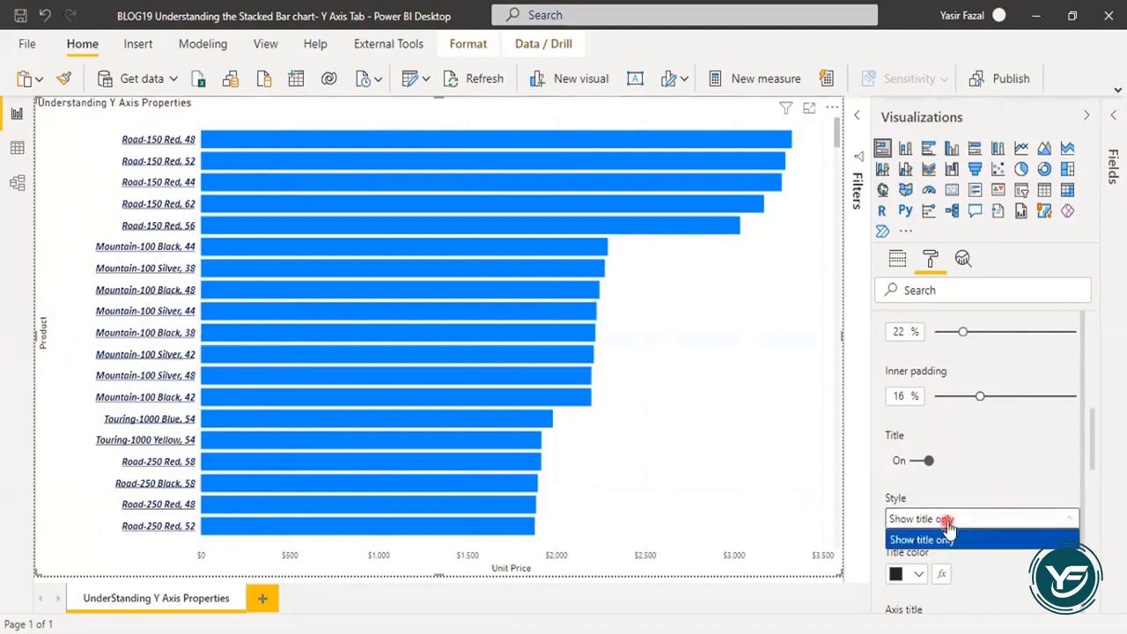
left_click(949, 526)
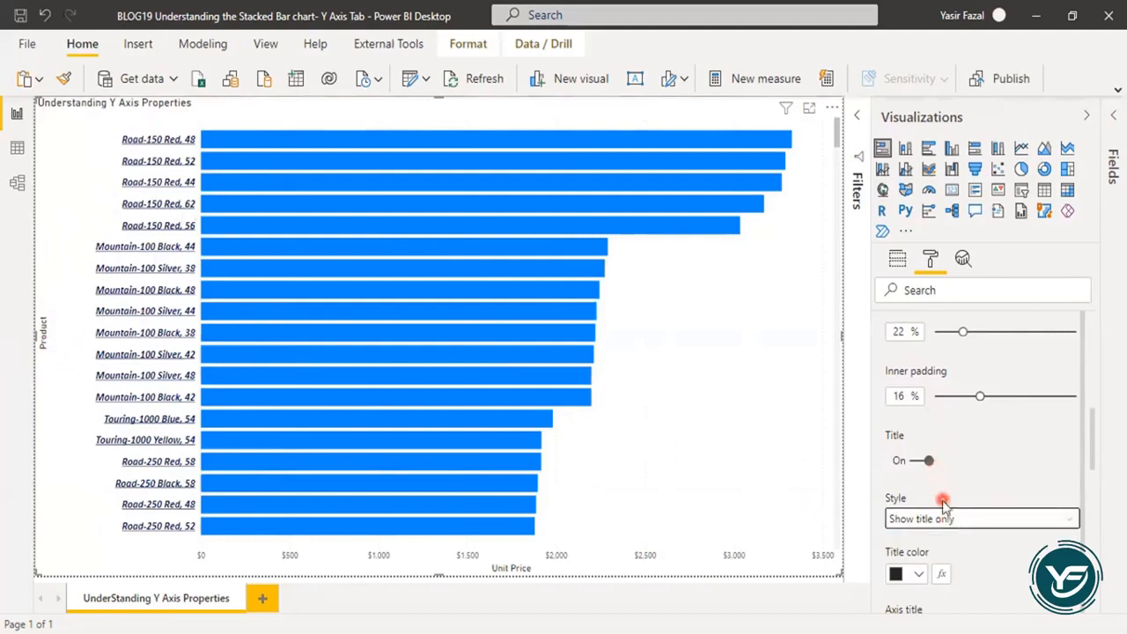
scroll(943, 497, "down", 1)
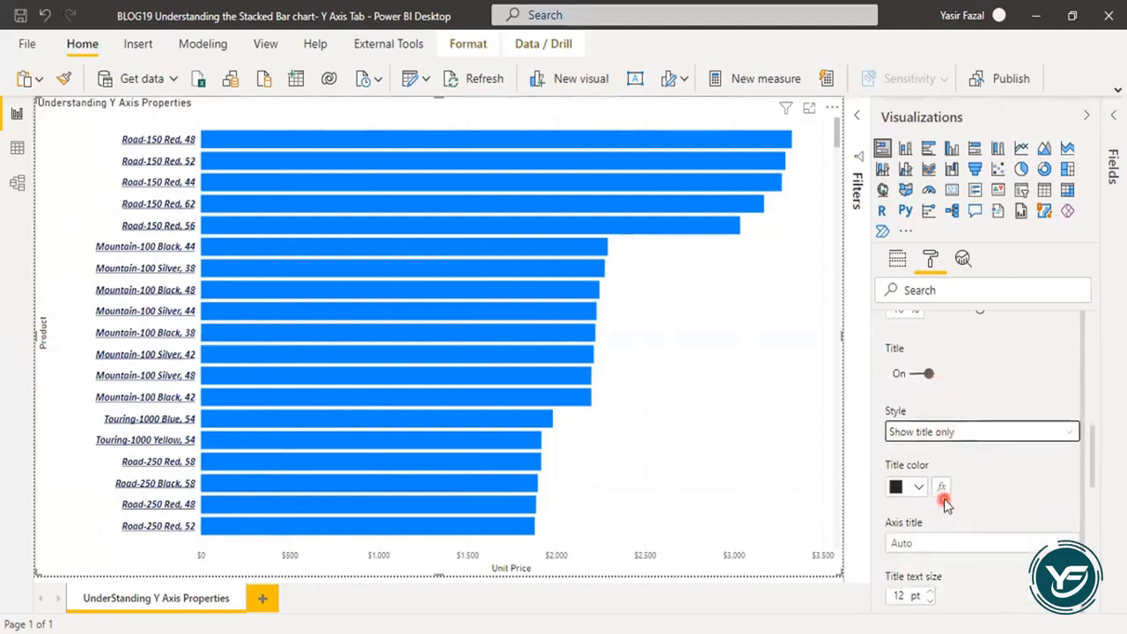
left_click(914, 545)
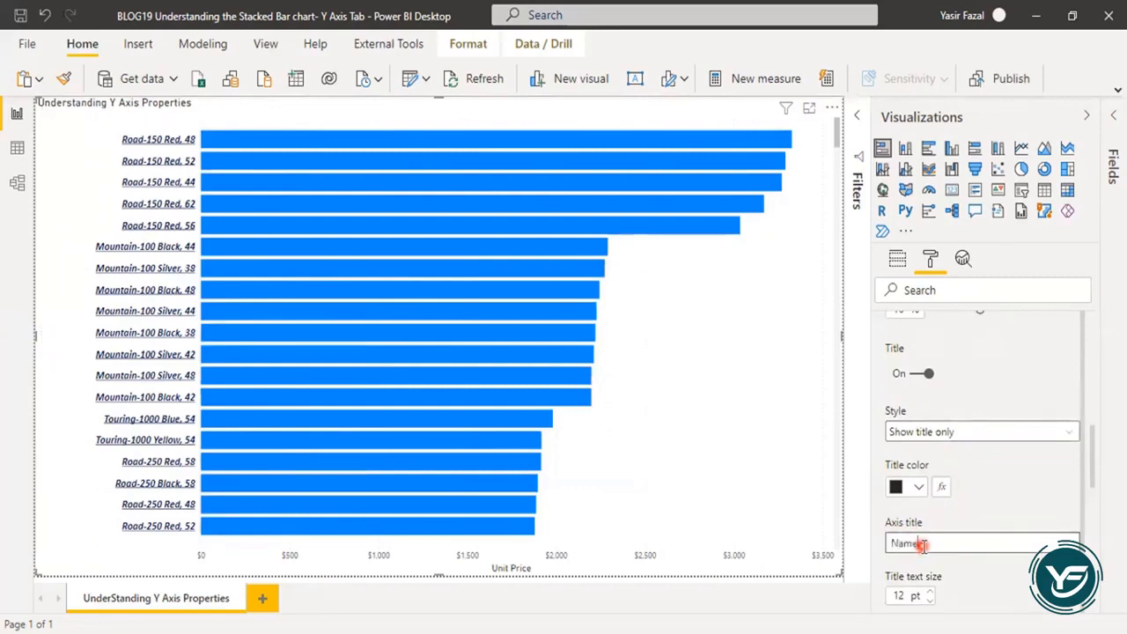
type("Name of the")
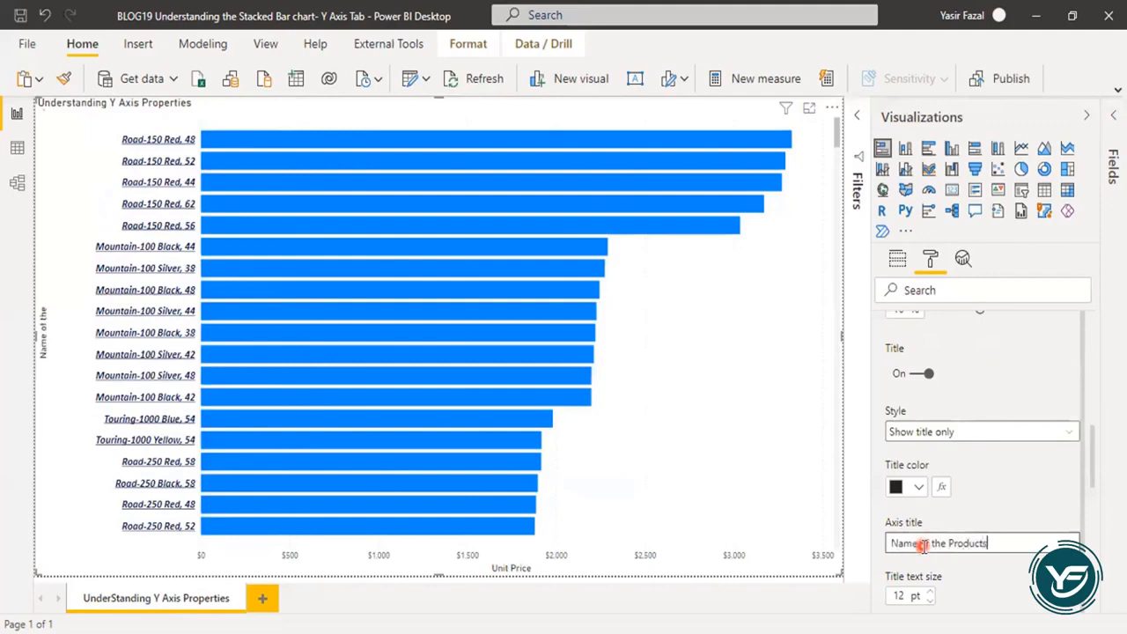
type(" Products")
left_click(972, 516)
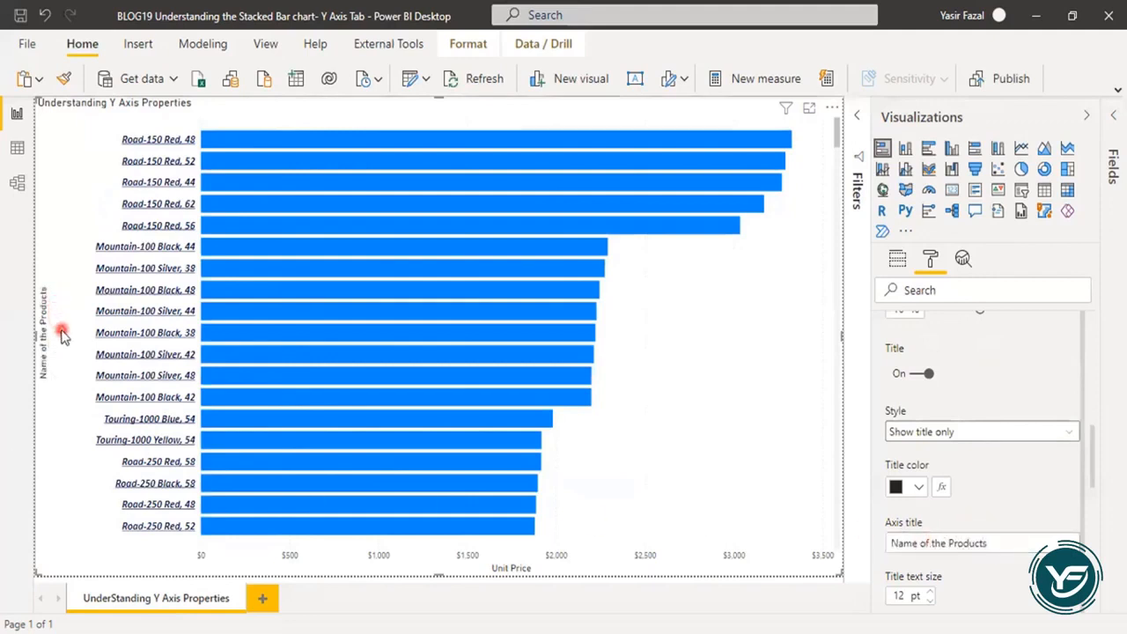
Color the Y axis title with the darkest orange-brown theme shade and increase its text size to 23 pt.
left_click(918, 490)
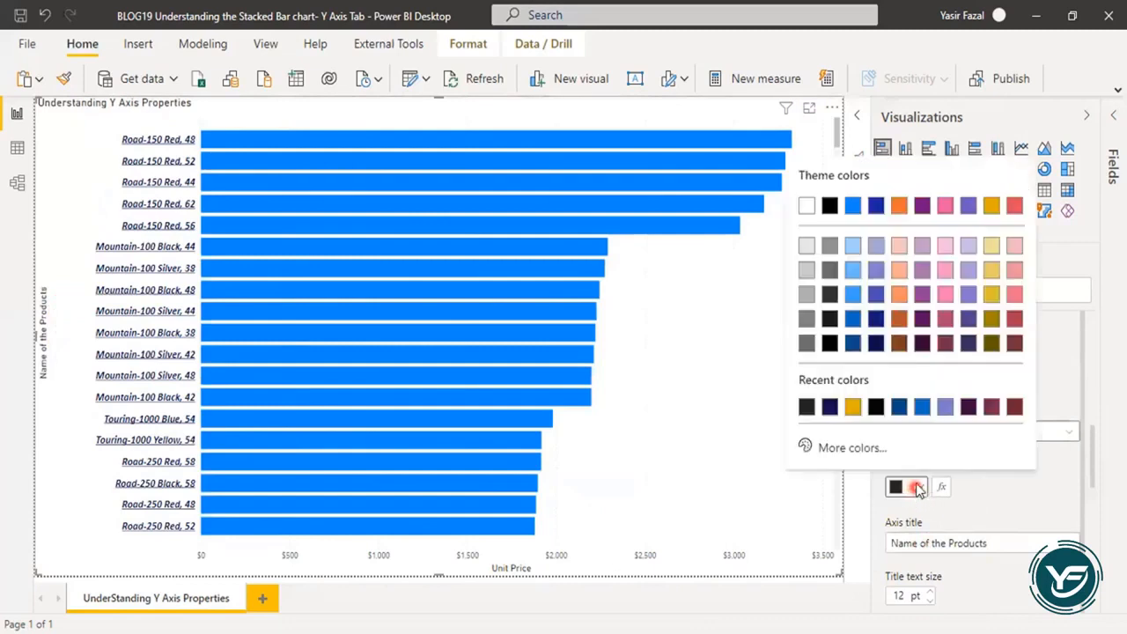
left_click(899, 343)
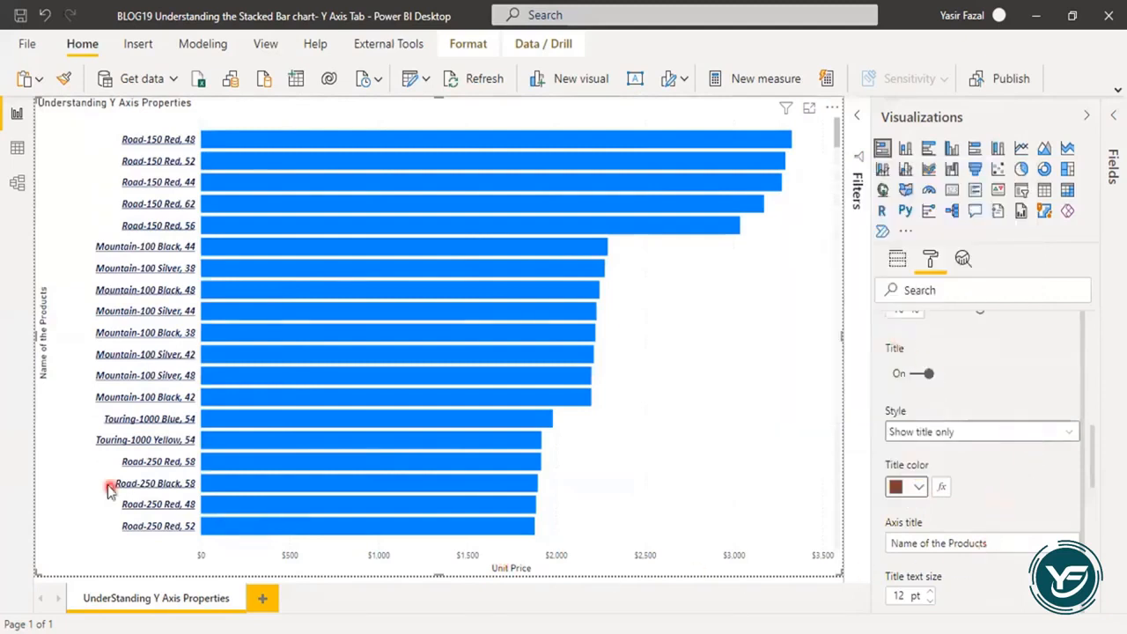
scroll(978, 541, "down", 3)
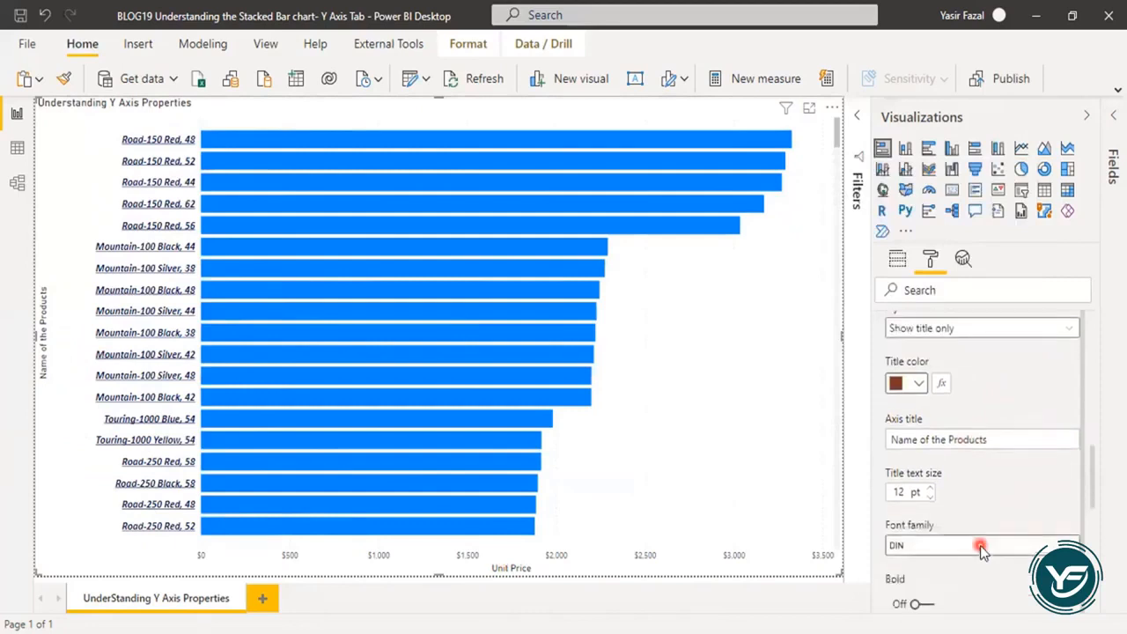
left_click(930, 419)
left_click(931, 419)
left_click(931, 420)
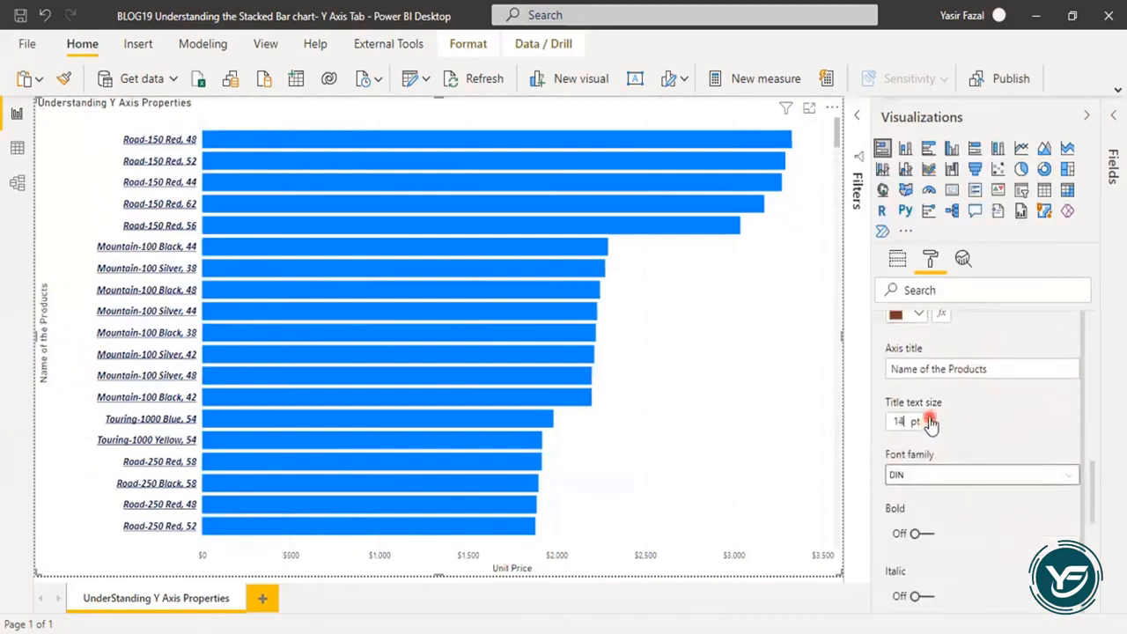
left_click(931, 419)
left_click(931, 419)
left_click(931, 419)
left_click(931, 419)
left_click(931, 420)
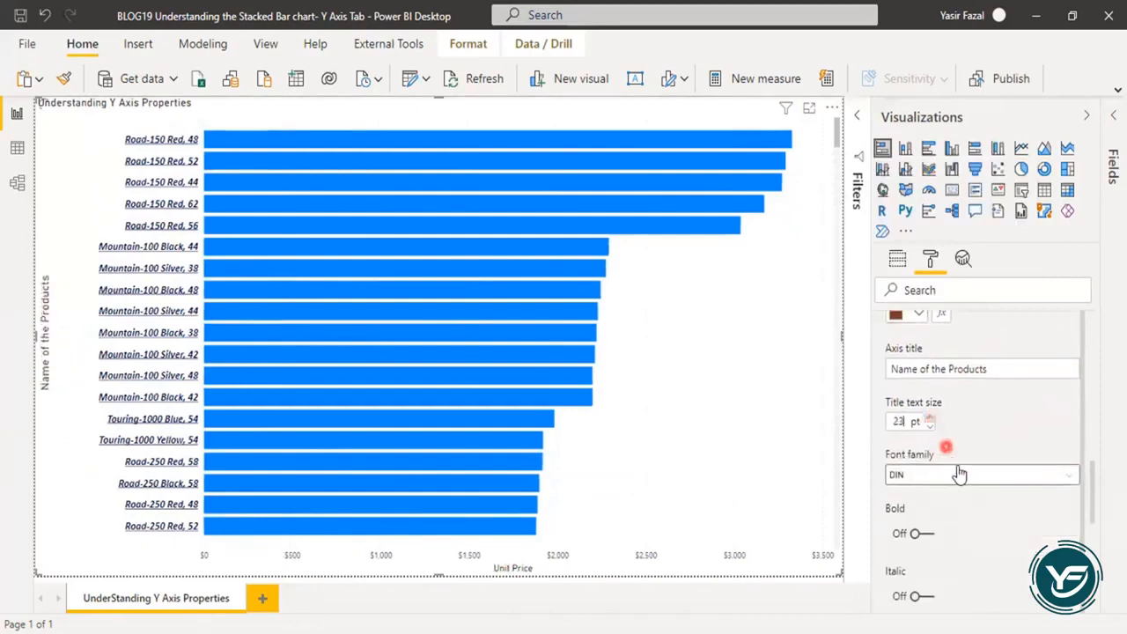
Set the Y axis title's font family to Corbel and turn on Bold, Italic and Underline for it.
left_click(969, 476)
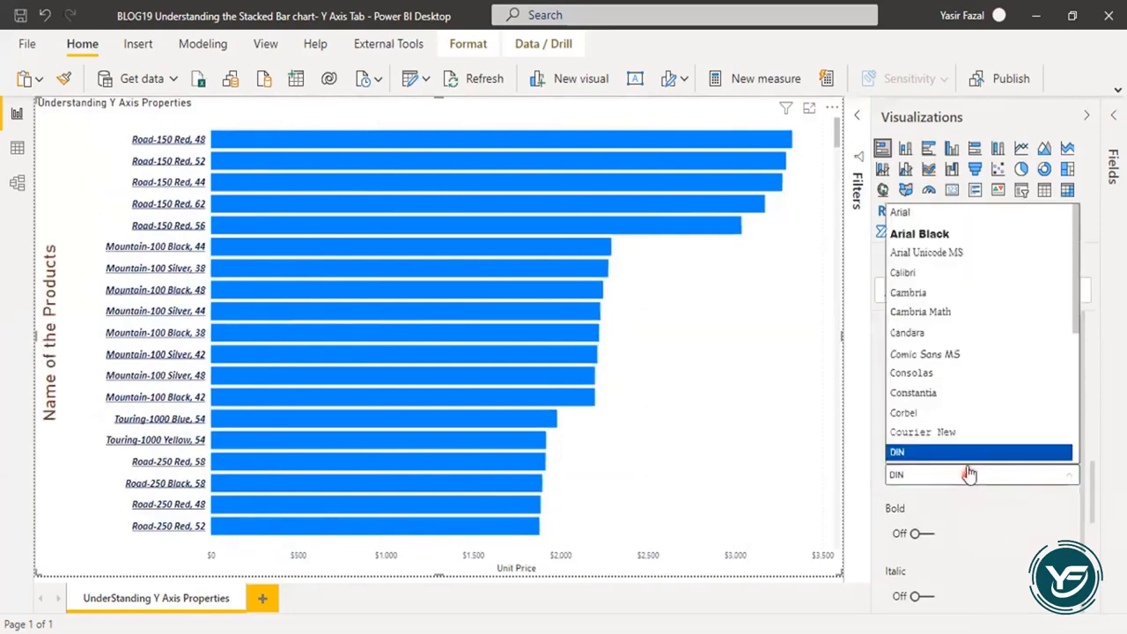
left_click(954, 414)
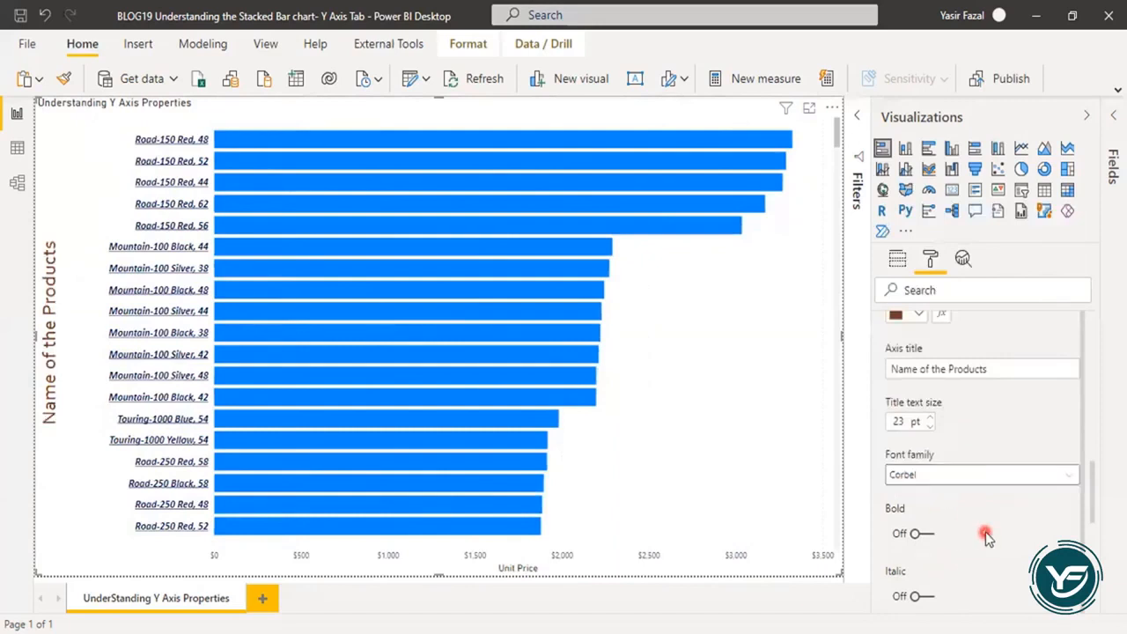
scroll(982, 534, "down", 2)
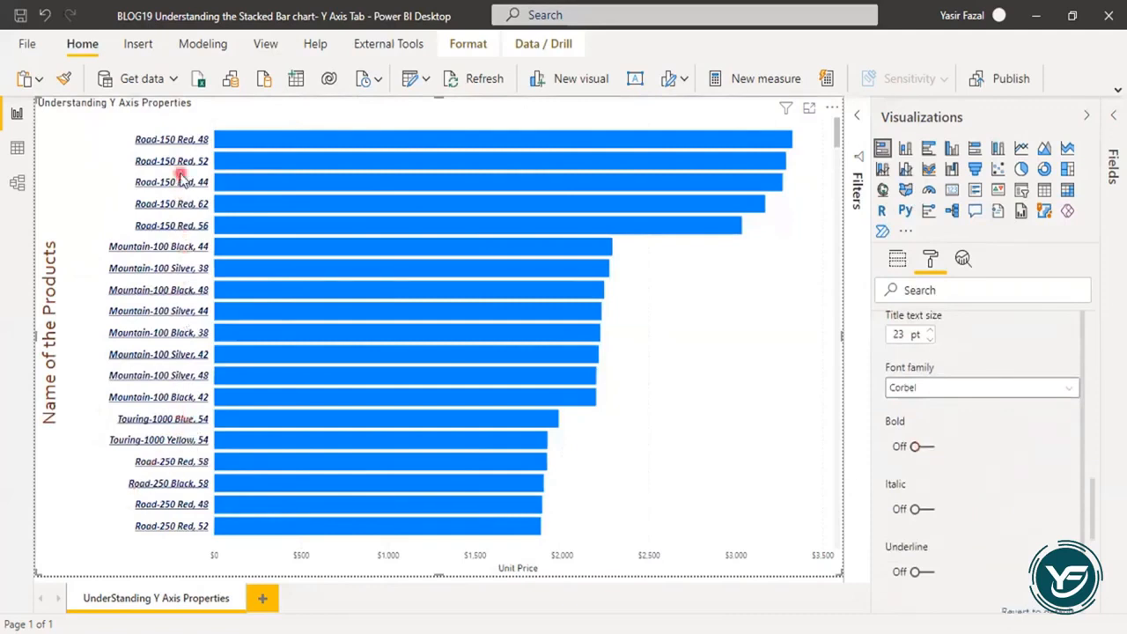
left_click(920, 447)
left_click(920, 509)
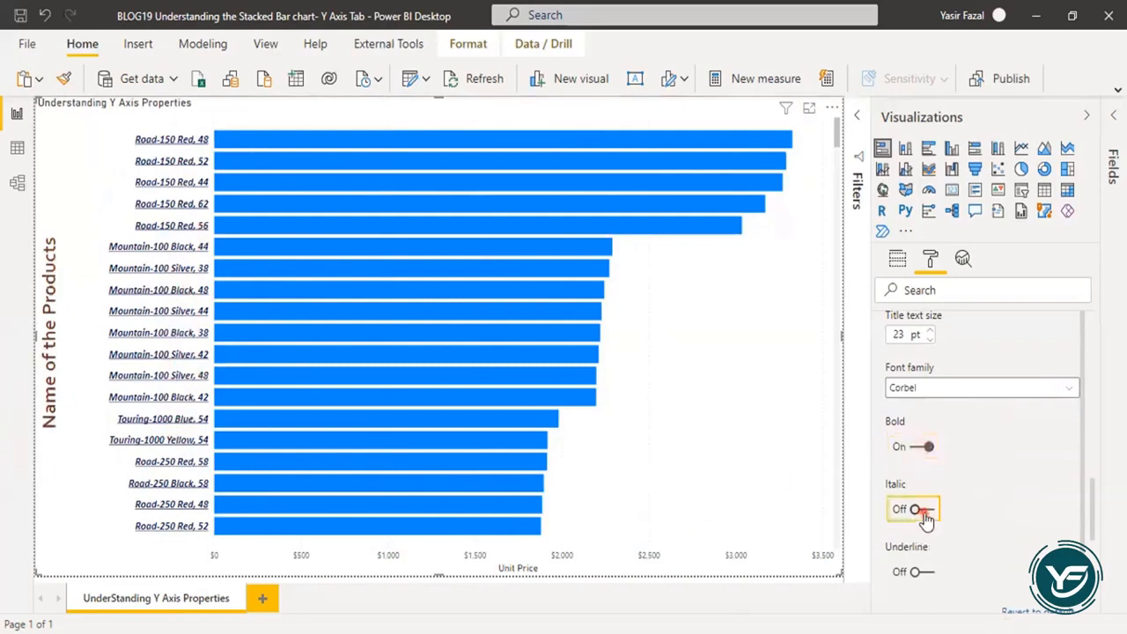
left_click(919, 571)
scroll(969, 536, "down", 3)
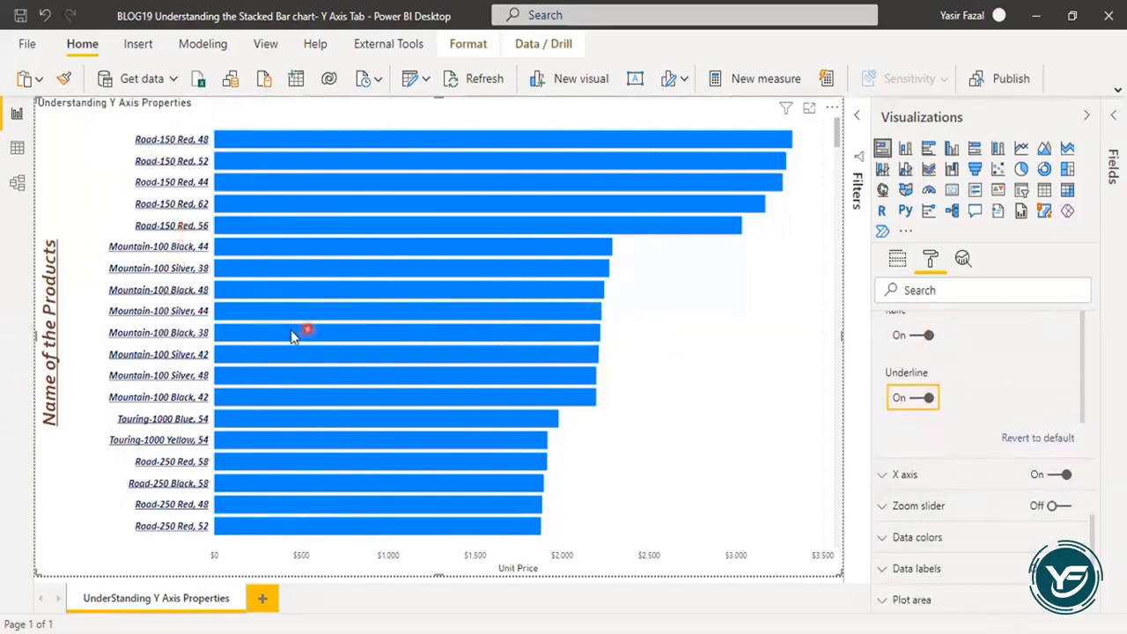
mouse_move(258, 334)
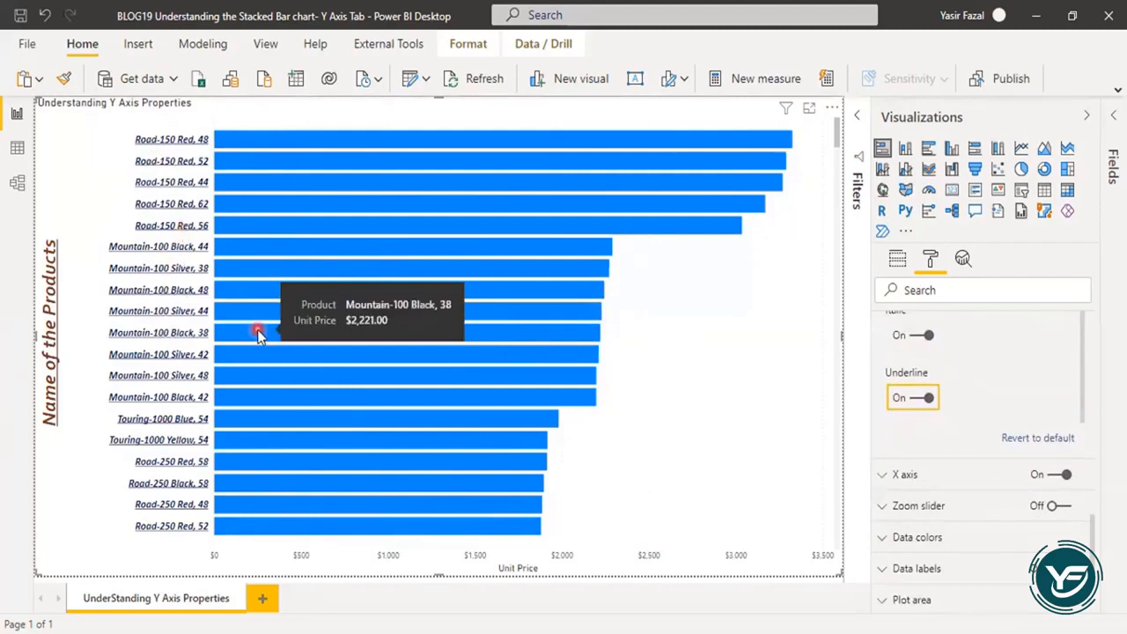